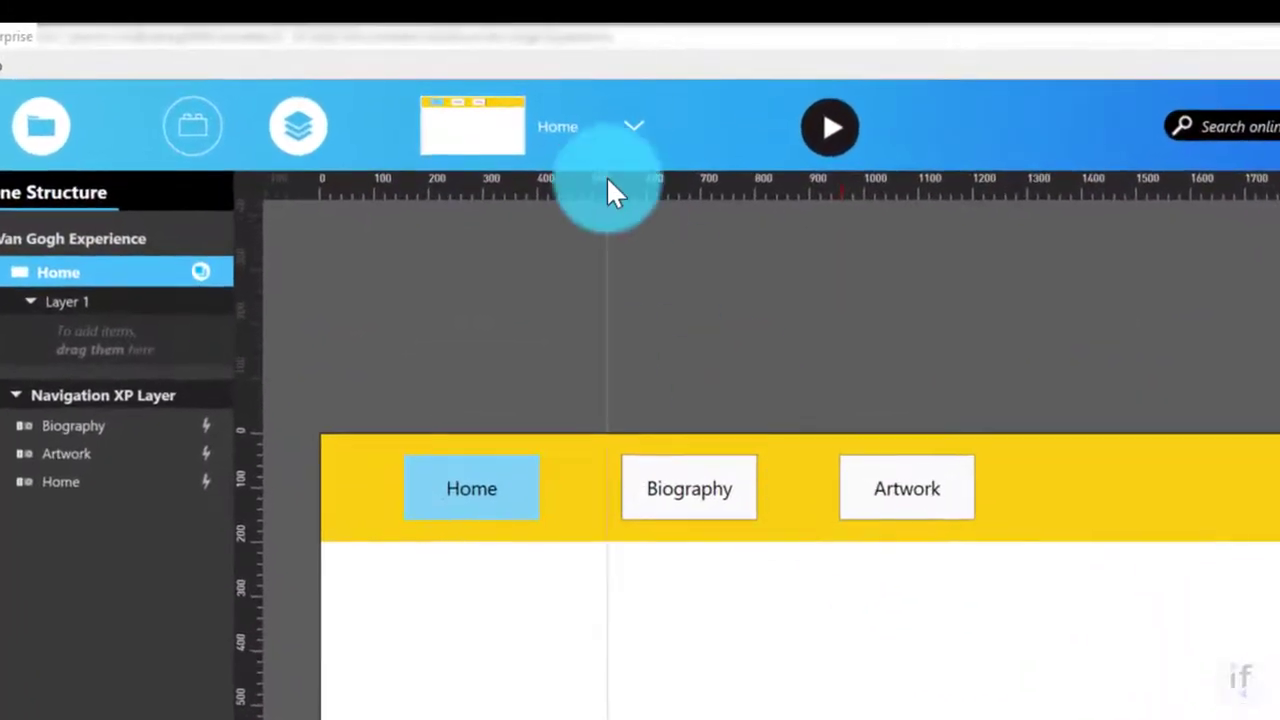
- Add an empty Sequence below the Artwork scene from Artwork's right-click menu in the Scenes list
left_click(533, 49)
left_click_drag(541, 279, 535, 310)
right_click(532, 310)
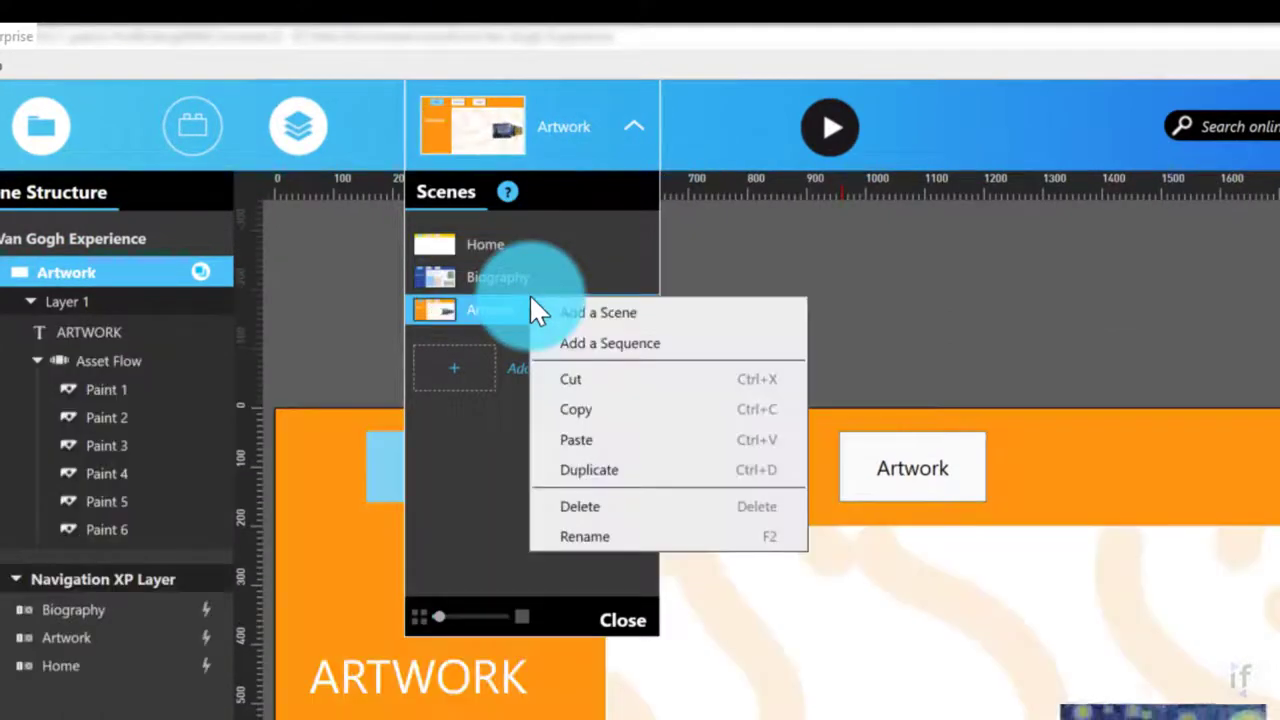
left_click(621, 342)
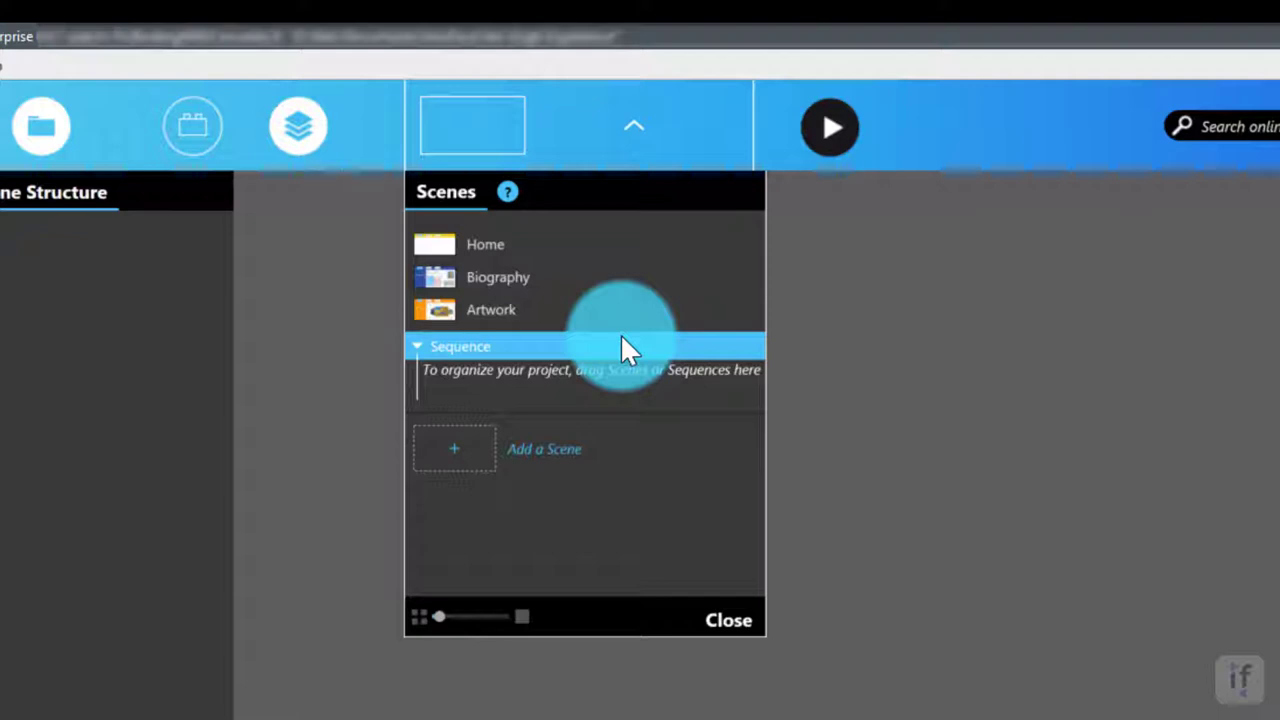
- Add a new scene inside the Sequence and rename it 'Painting One'
right_click(621, 340)
left_click(671, 355)
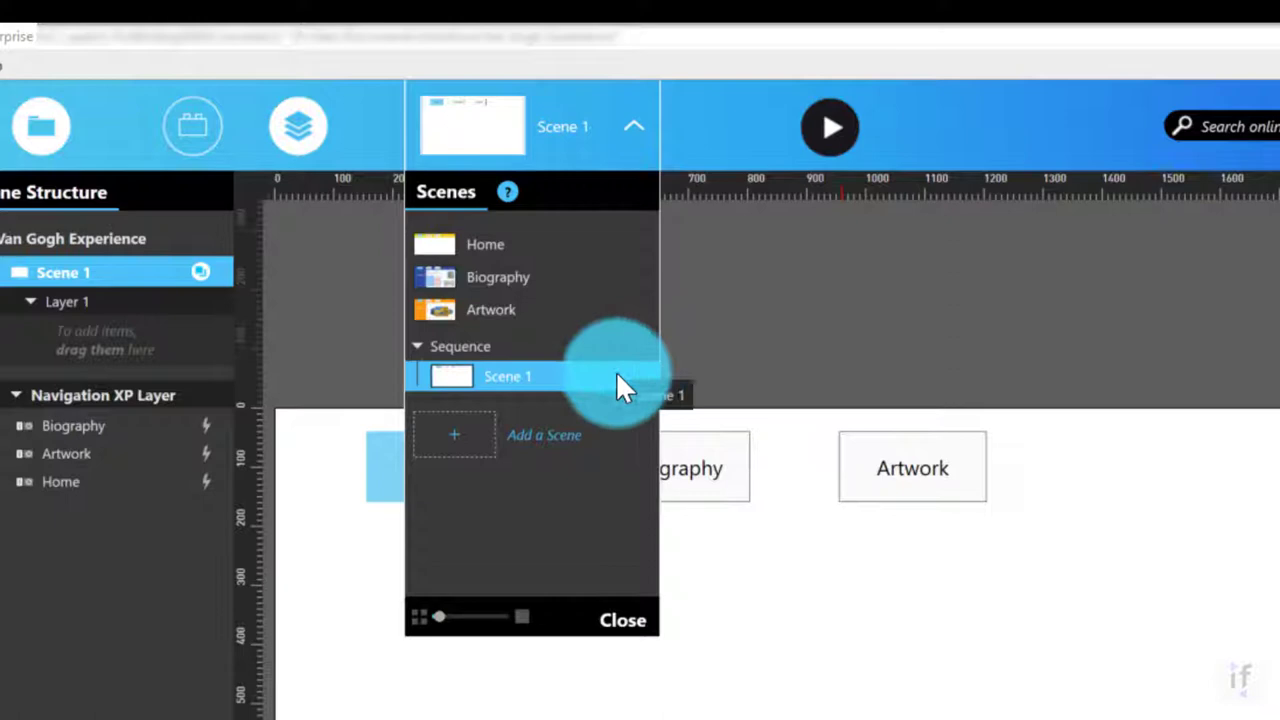
left_click(510, 377)
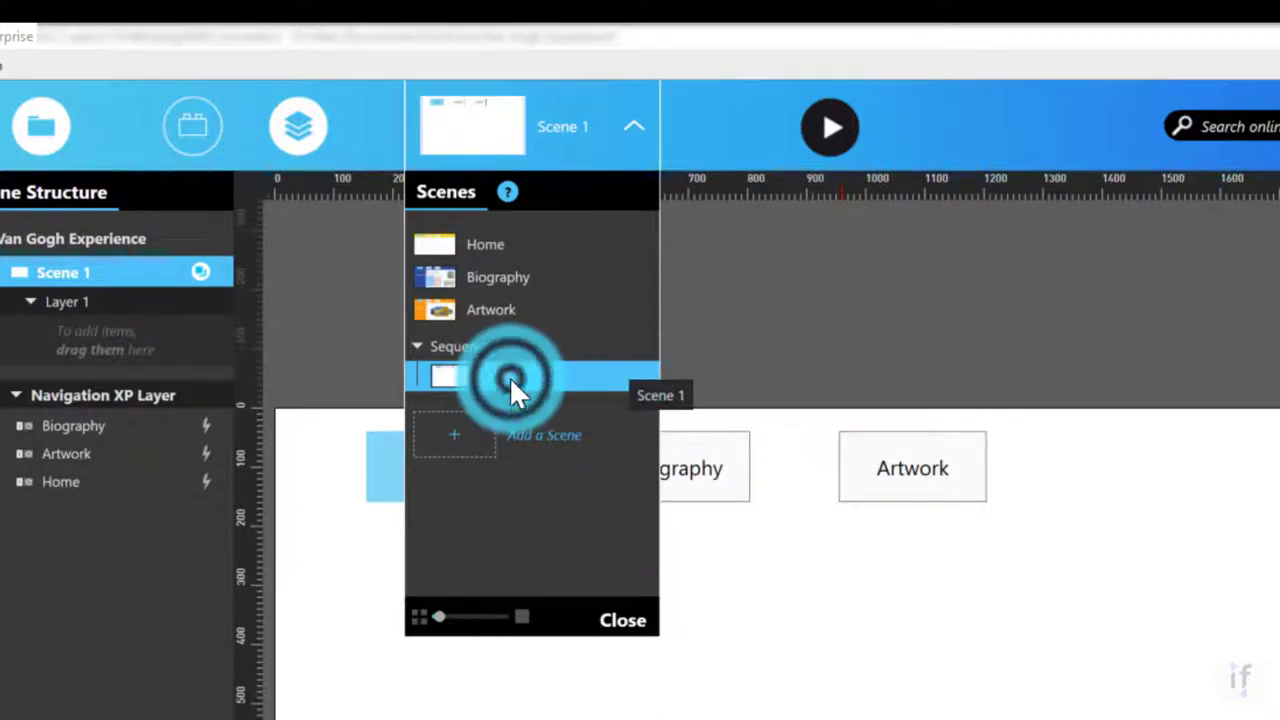
double_click(619, 374)
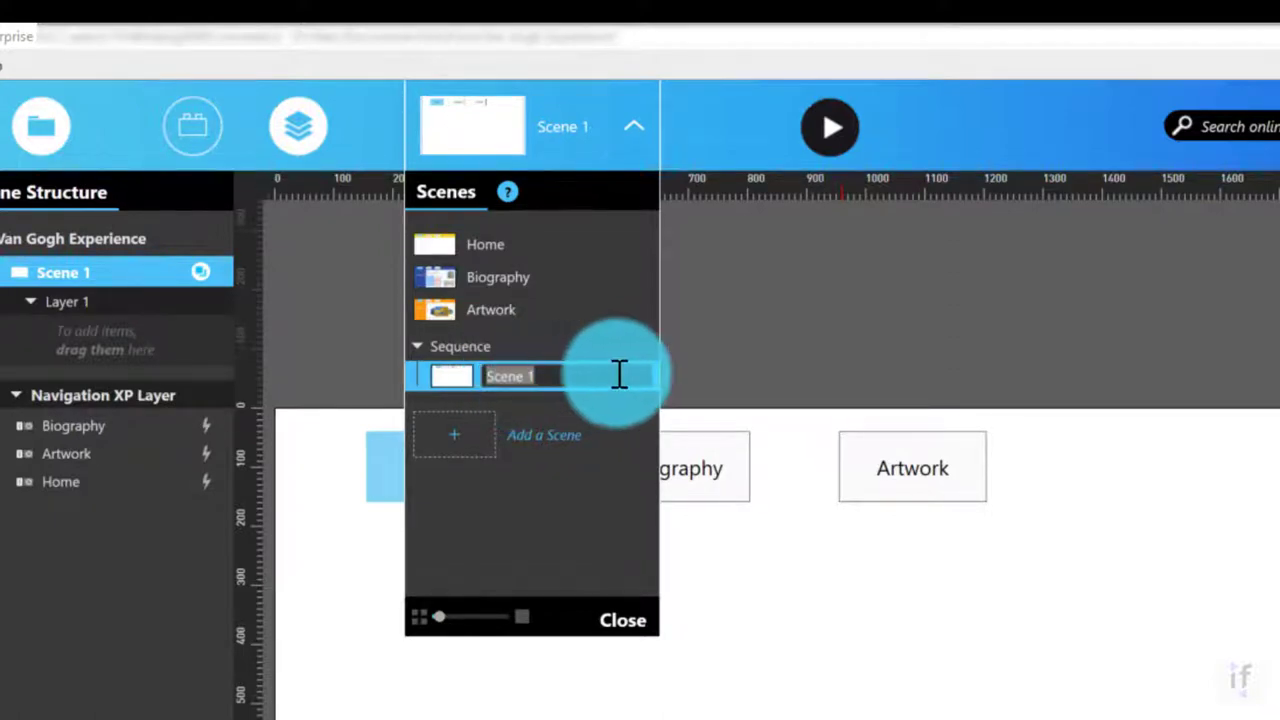
type("Painting One")
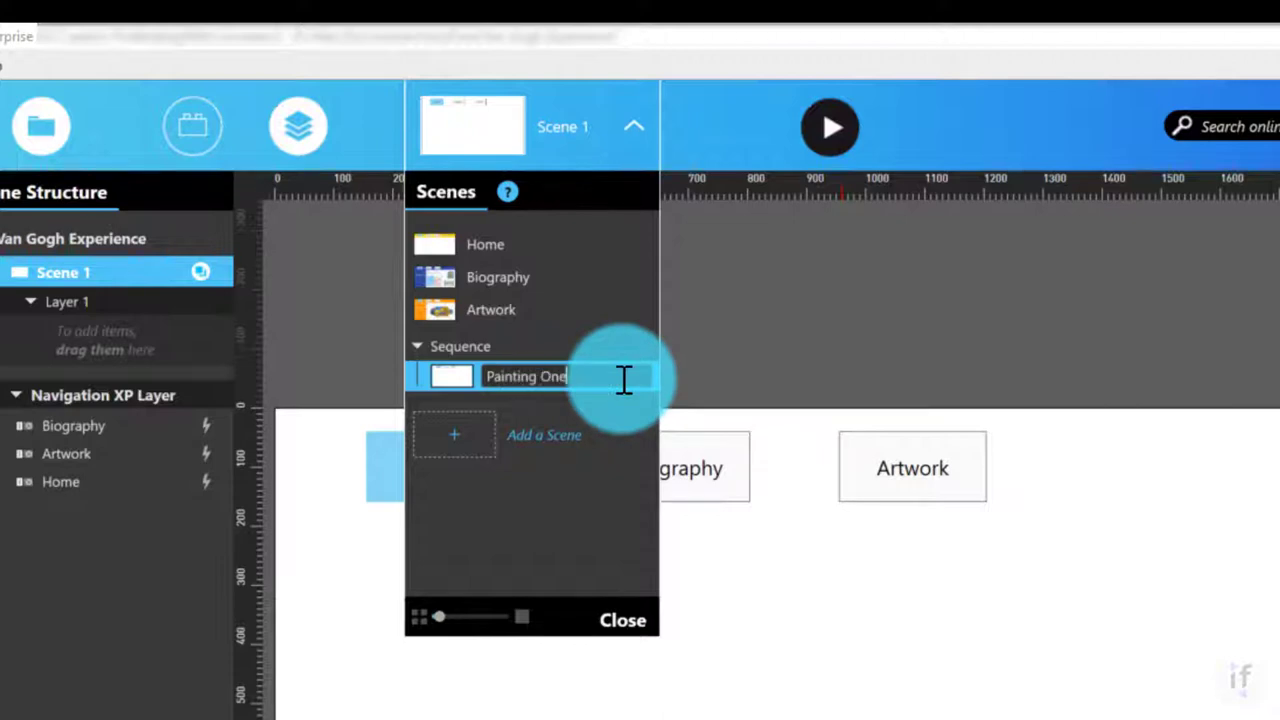
key("Return")
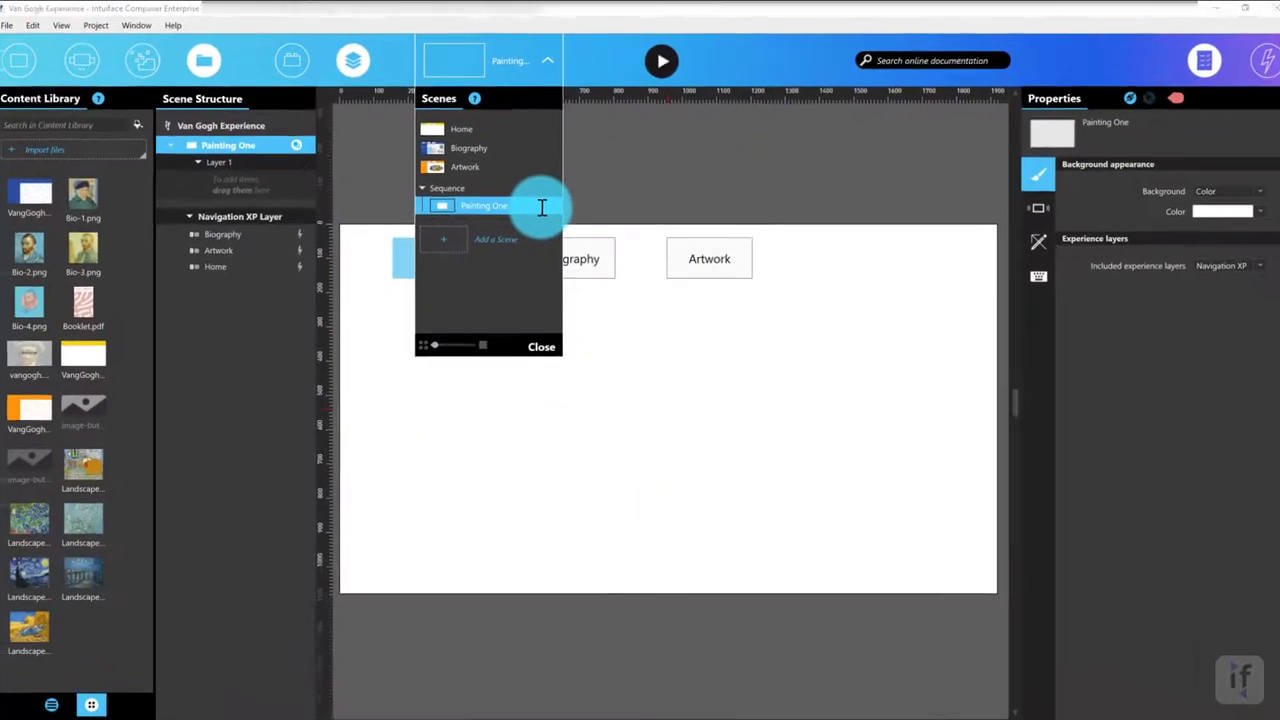
left_click(520, 410)
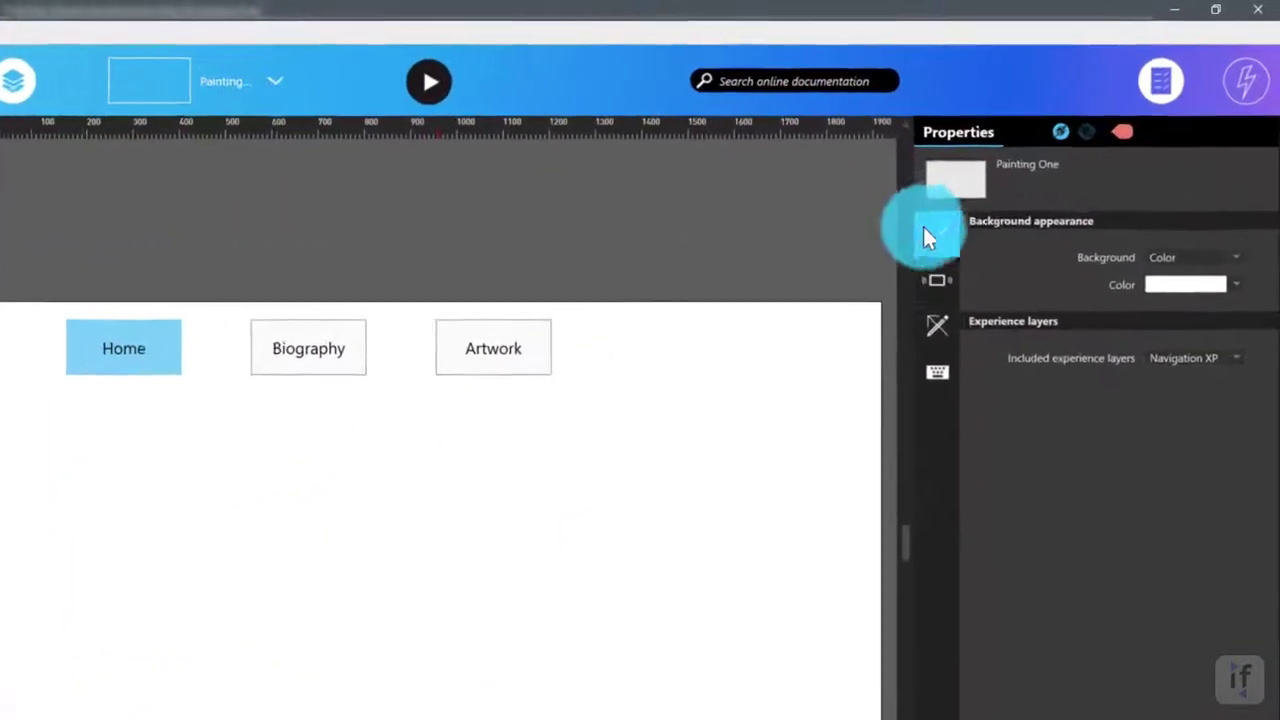
- Set the scene background to the image VangGoghBG_Orange.jpg
left_click(1178, 257)
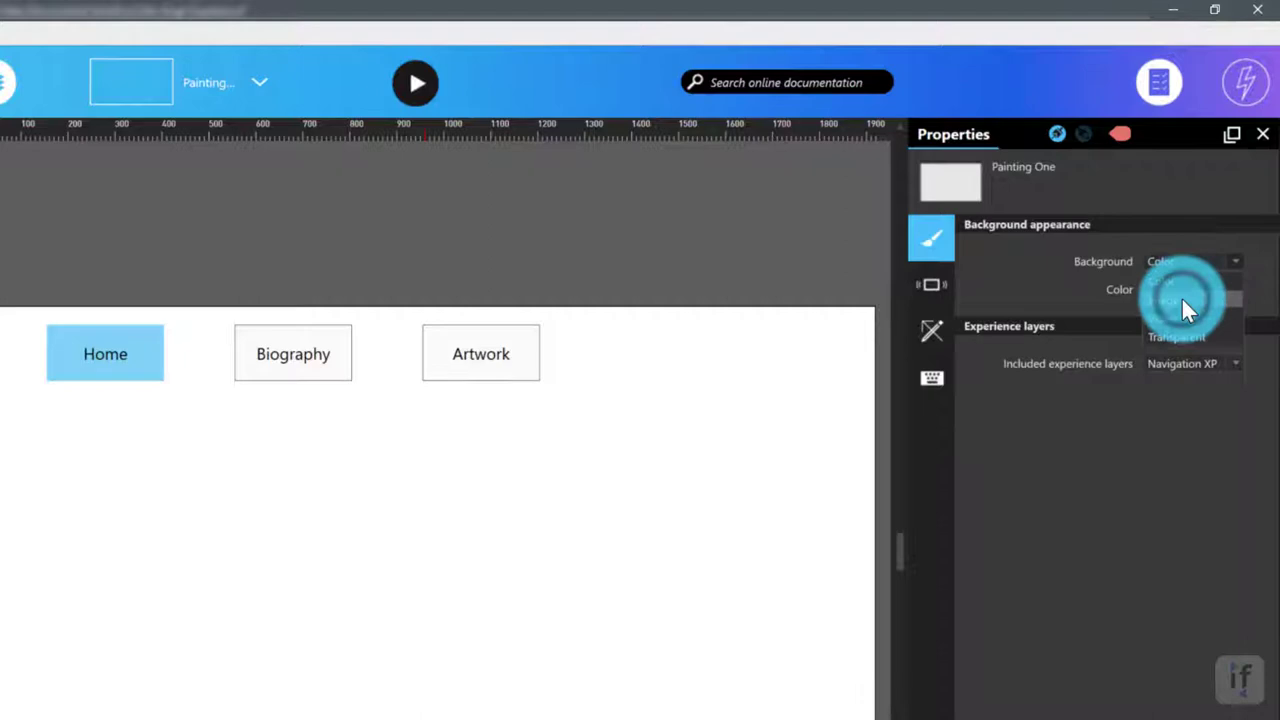
left_click(1183, 298)
left_click(1239, 289)
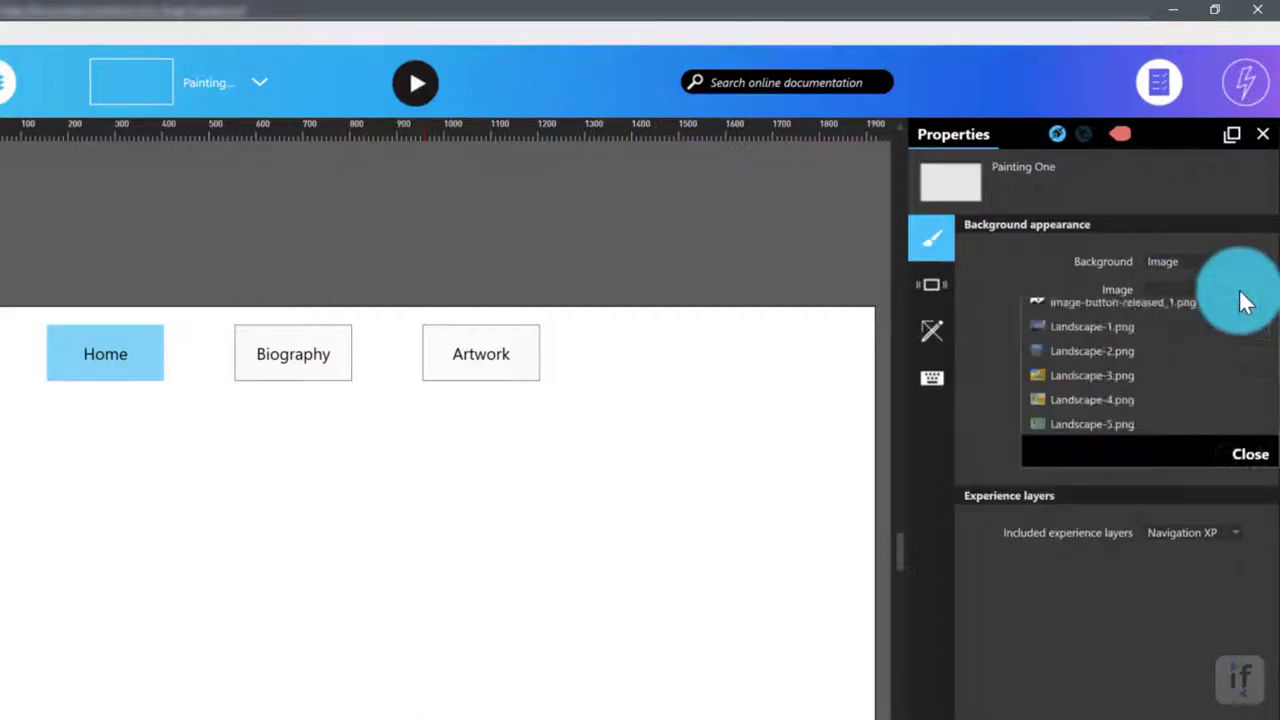
scroll(1202, 459, "down", 2)
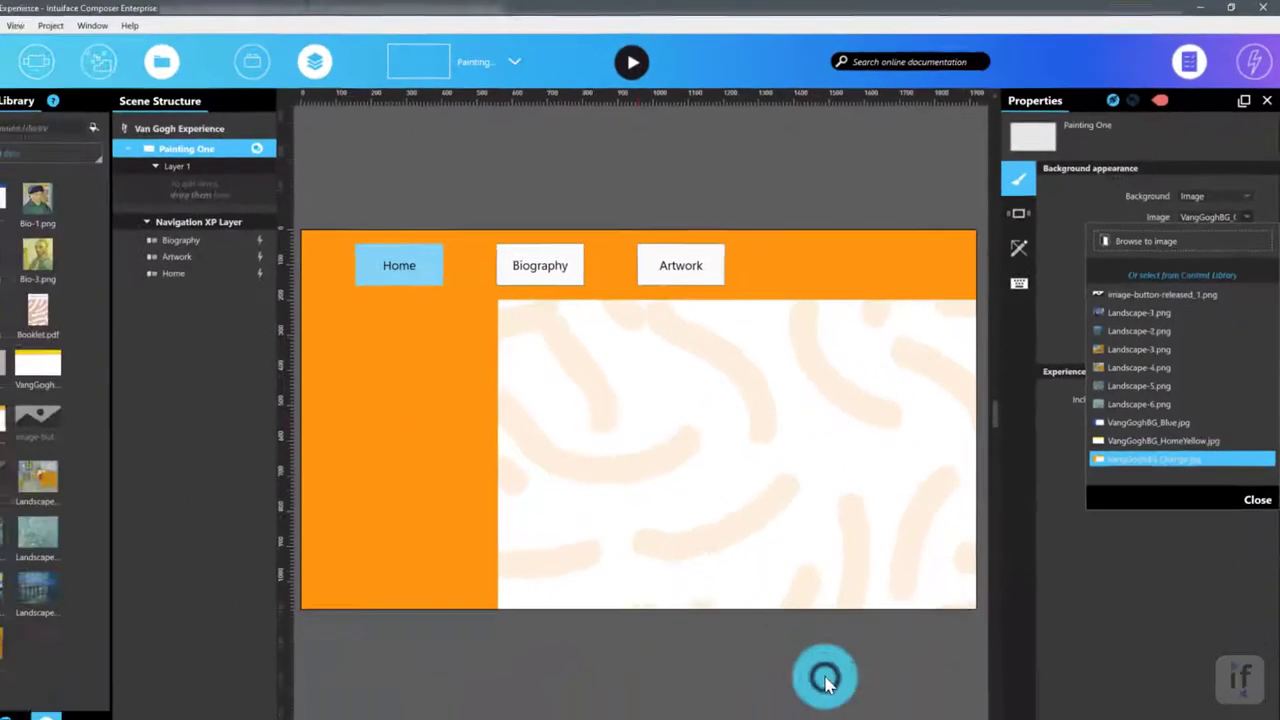
left_click(879, 719)
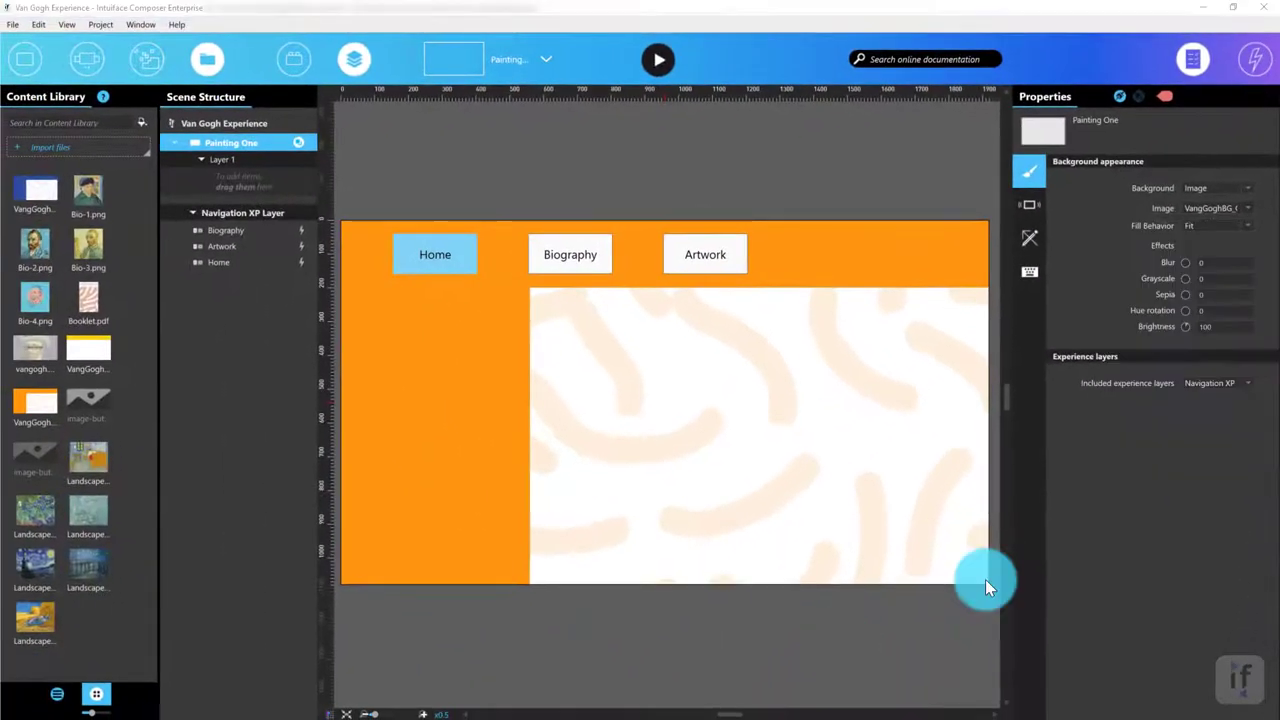
- Copy the ARTWORK title text from the Artwork scene
left_click(455, 496)
left_click(537, 70)
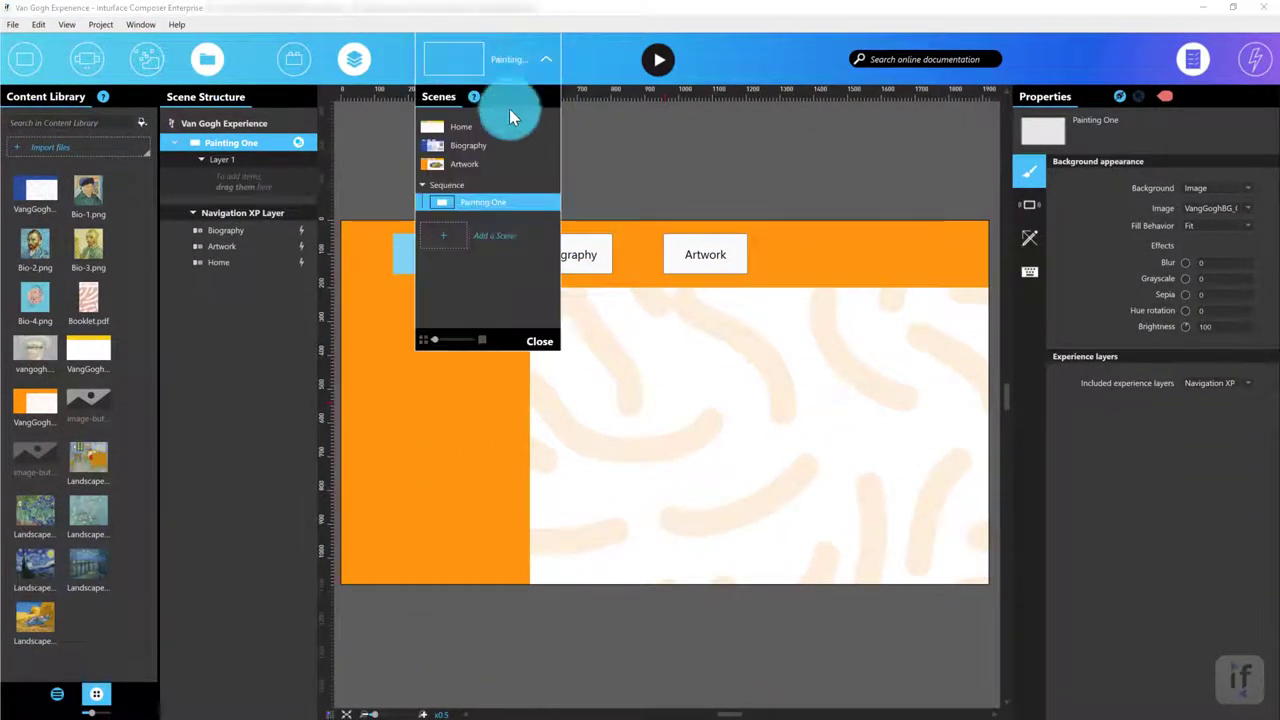
left_click(466, 168)
left_click(417, 378)
key("ctrl+c")
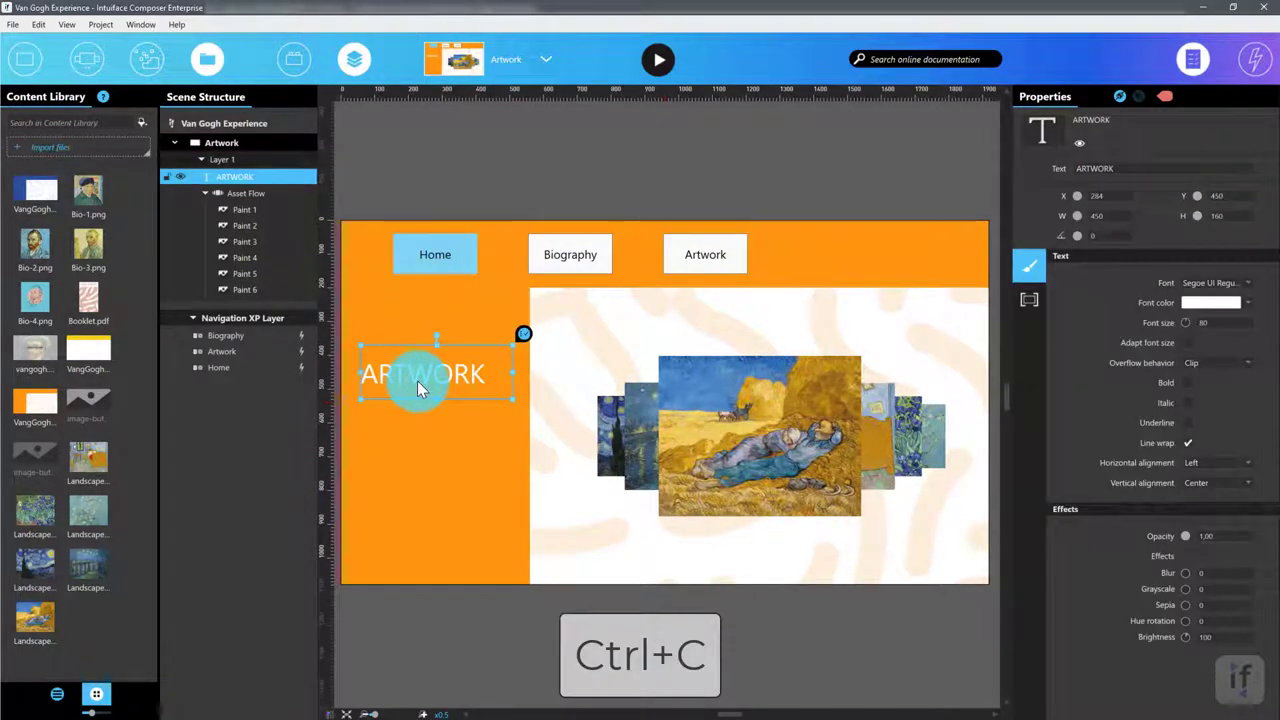
- Paste the title into Painting One and change its text to 'PAINTING 1'
left_click(520, 57)
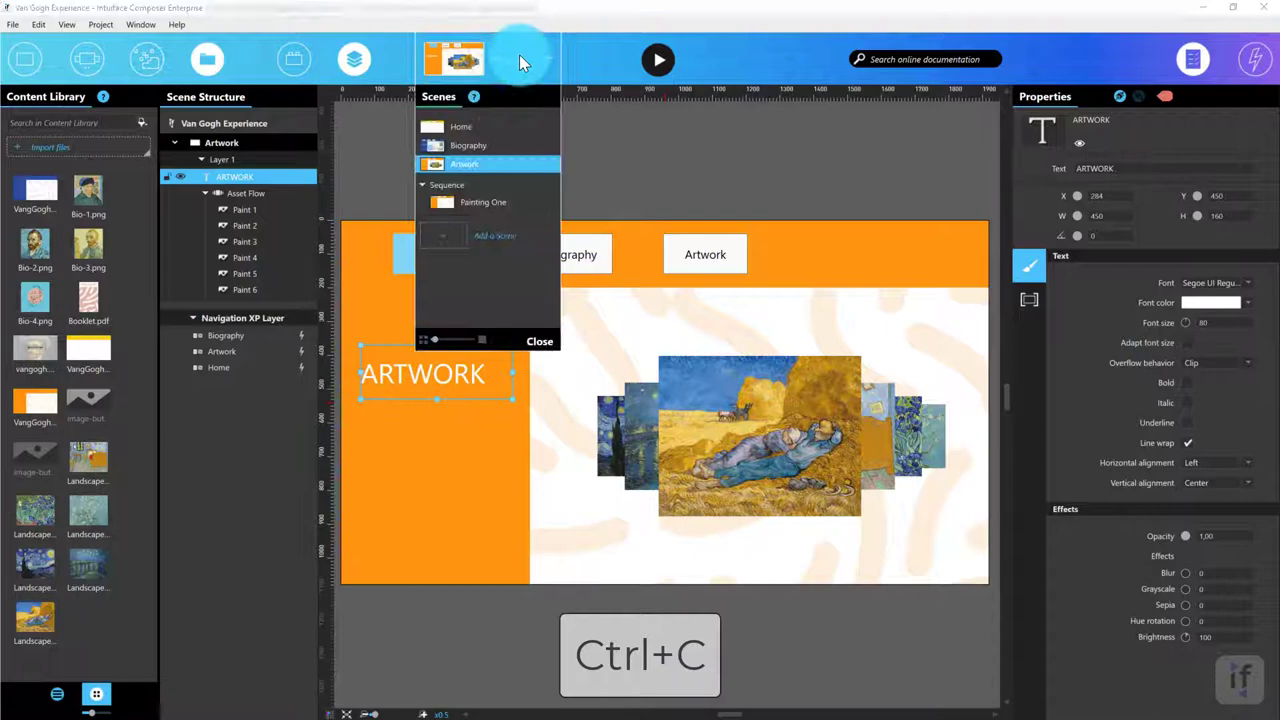
left_click(481, 205)
left_click(603, 172)
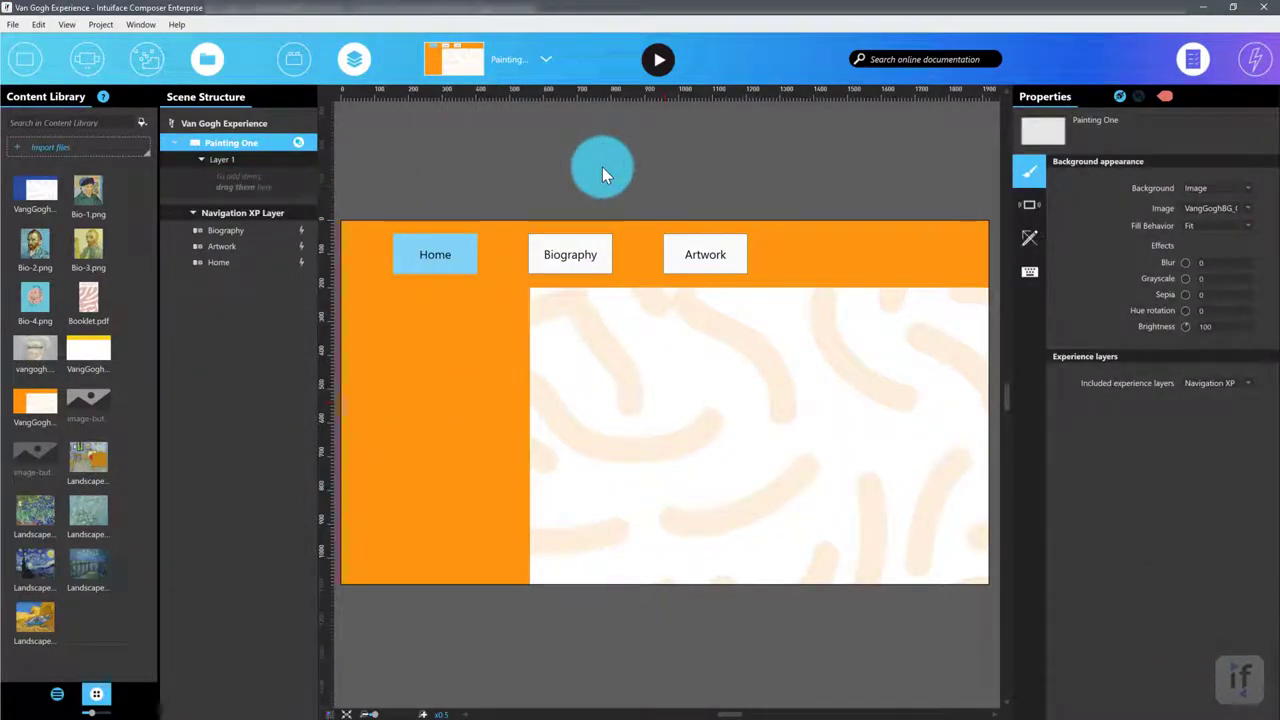
key("ctrl+v")
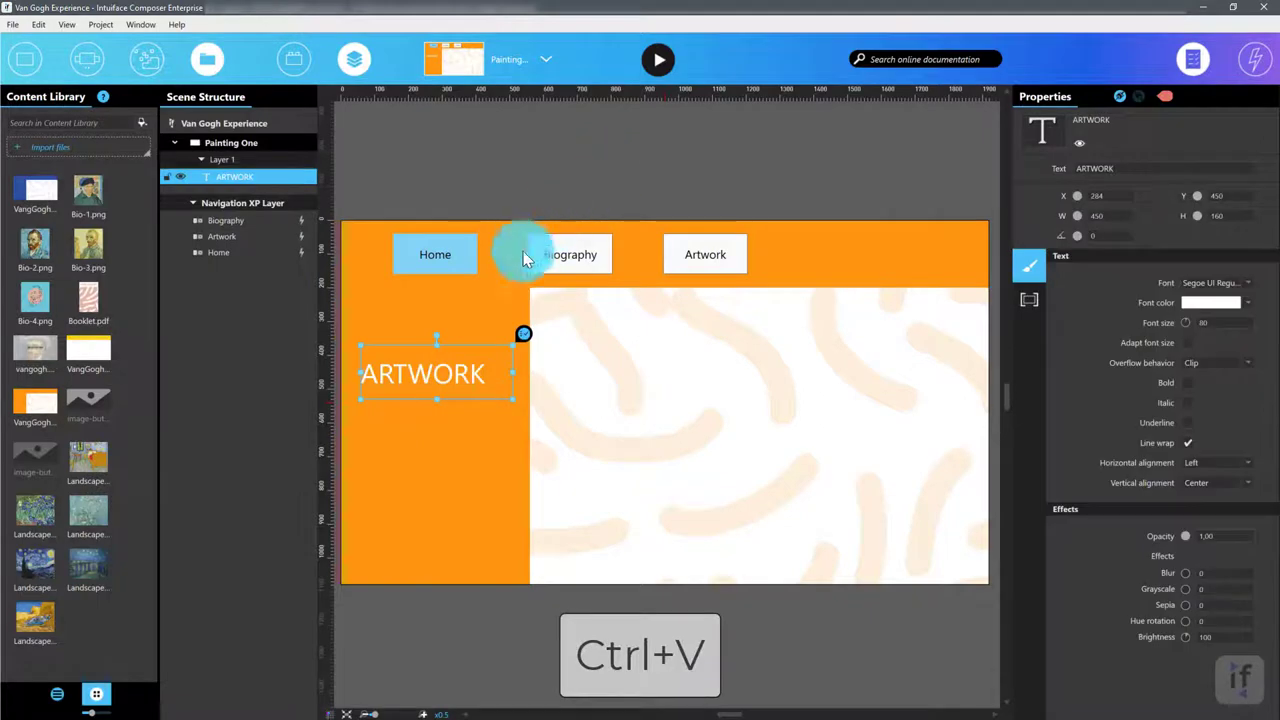
left_click(457, 375)
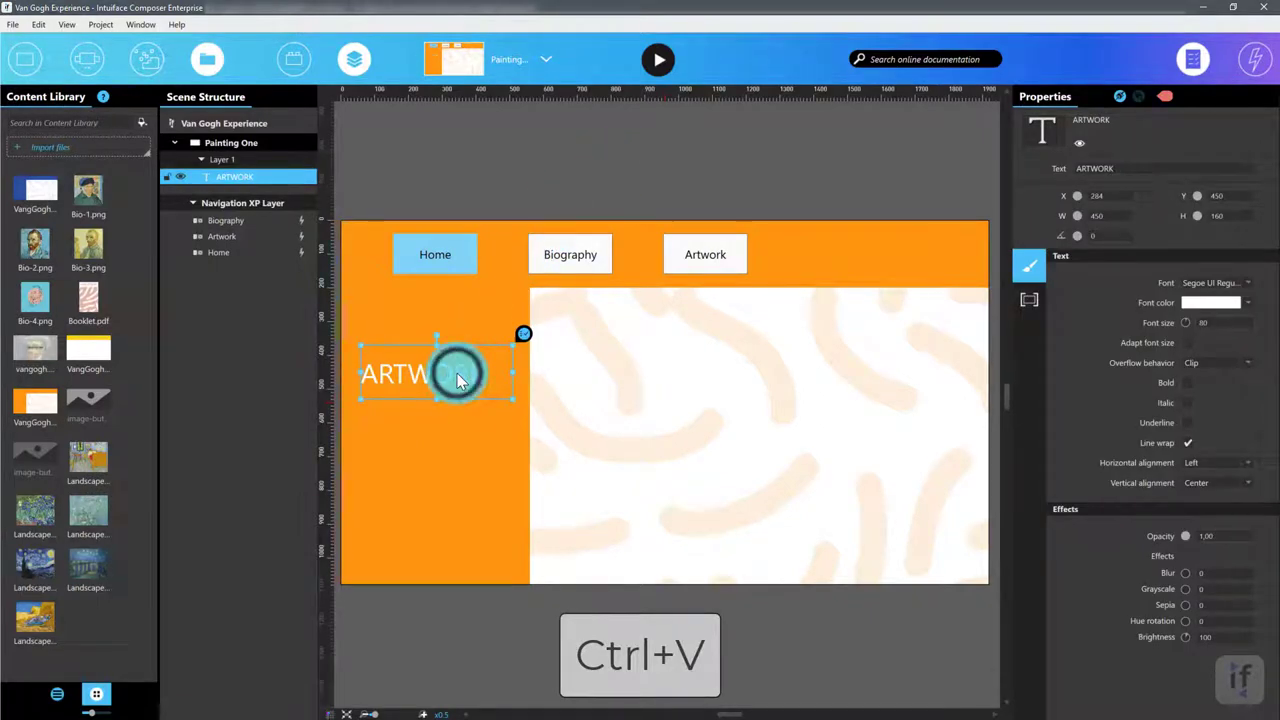
double_click(457, 375)
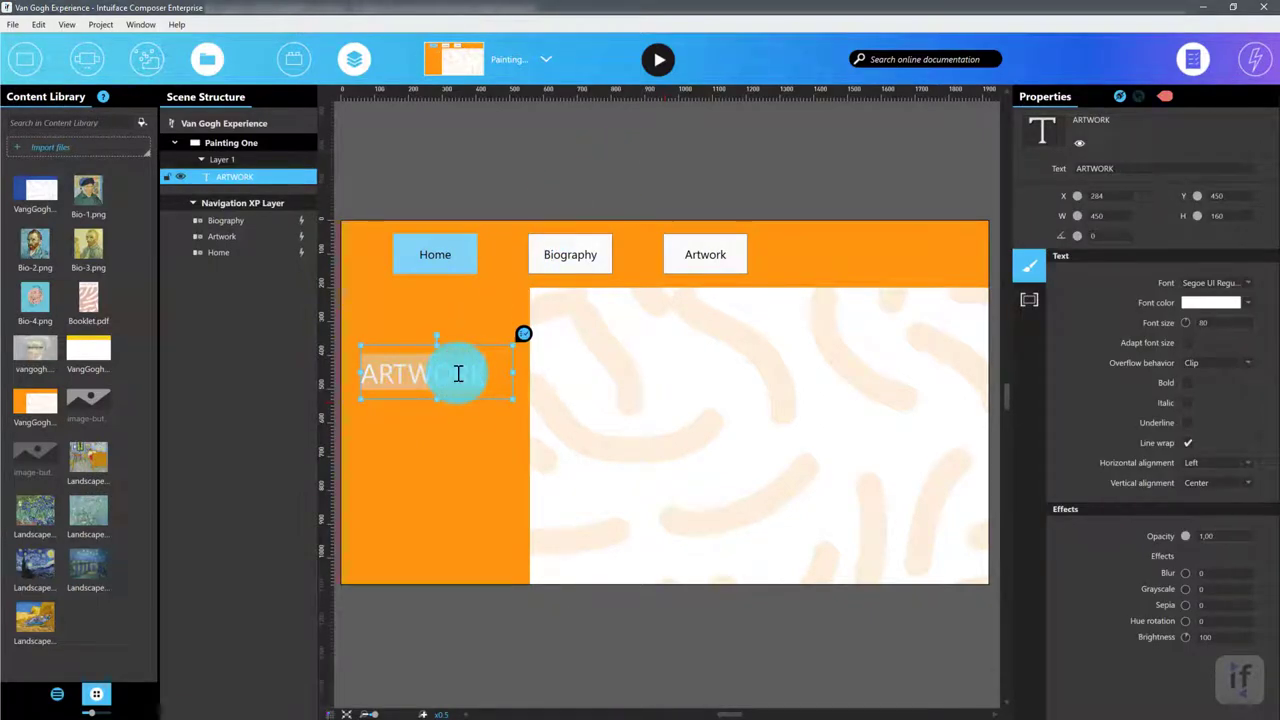
type("PAINTING")
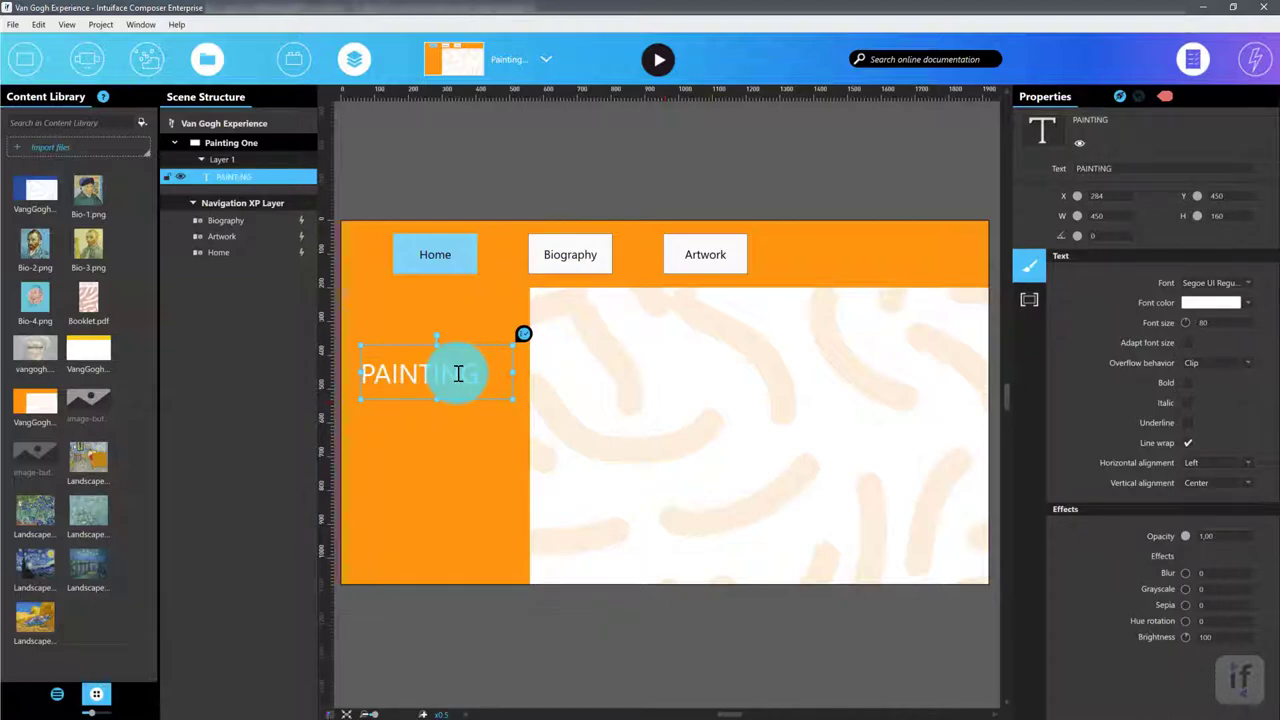
type(" 1")
left_click(527, 645)
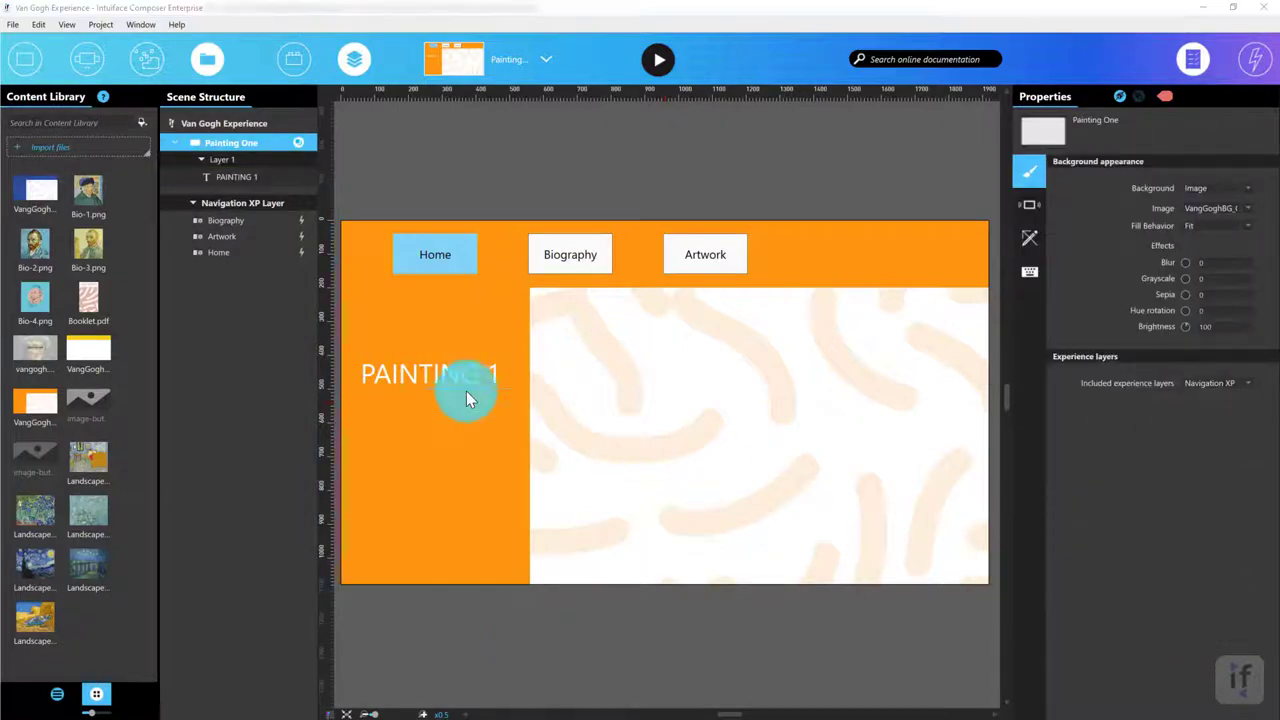
- Drag Landscape-1.png from the Content Library onto the Painting One scene
left_click(57, 694)
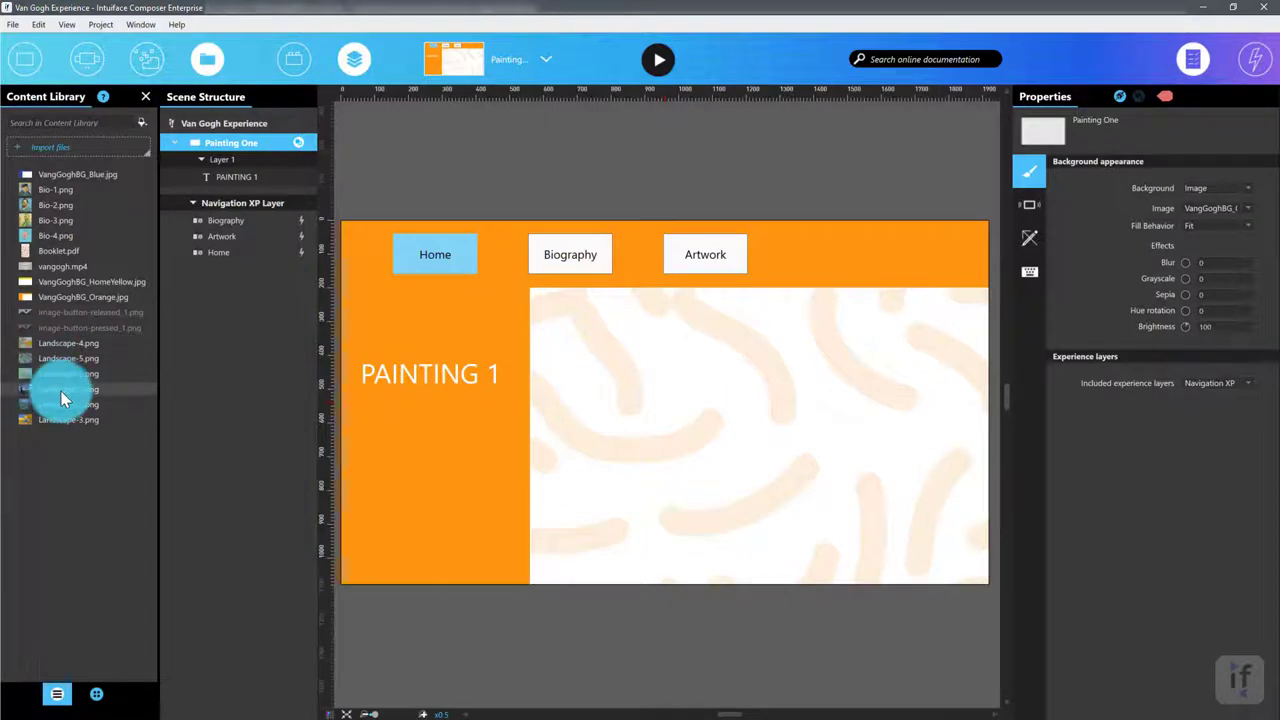
mouse_move(61, 390)
left_click_drag(61, 396, 710, 412)
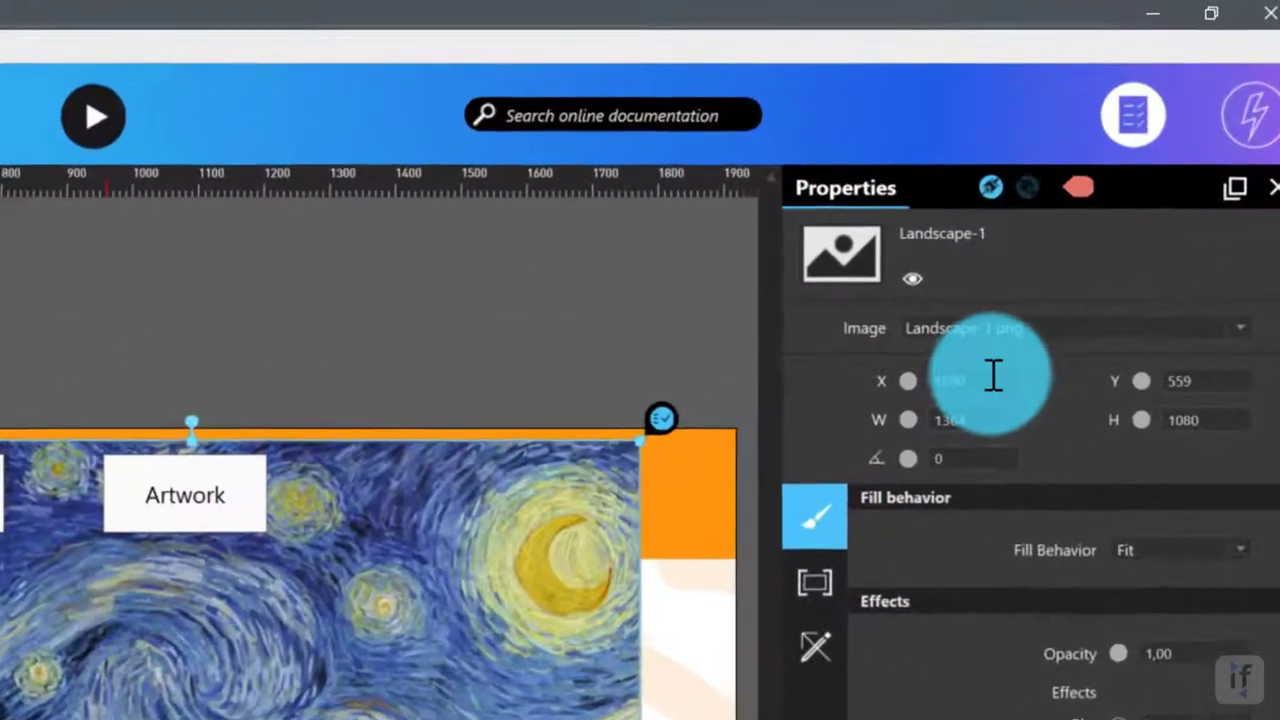
- Position the image at X 1260, Y 640 and size it 1030 by 820
left_click(1118, 194)
double_click(980, 390)
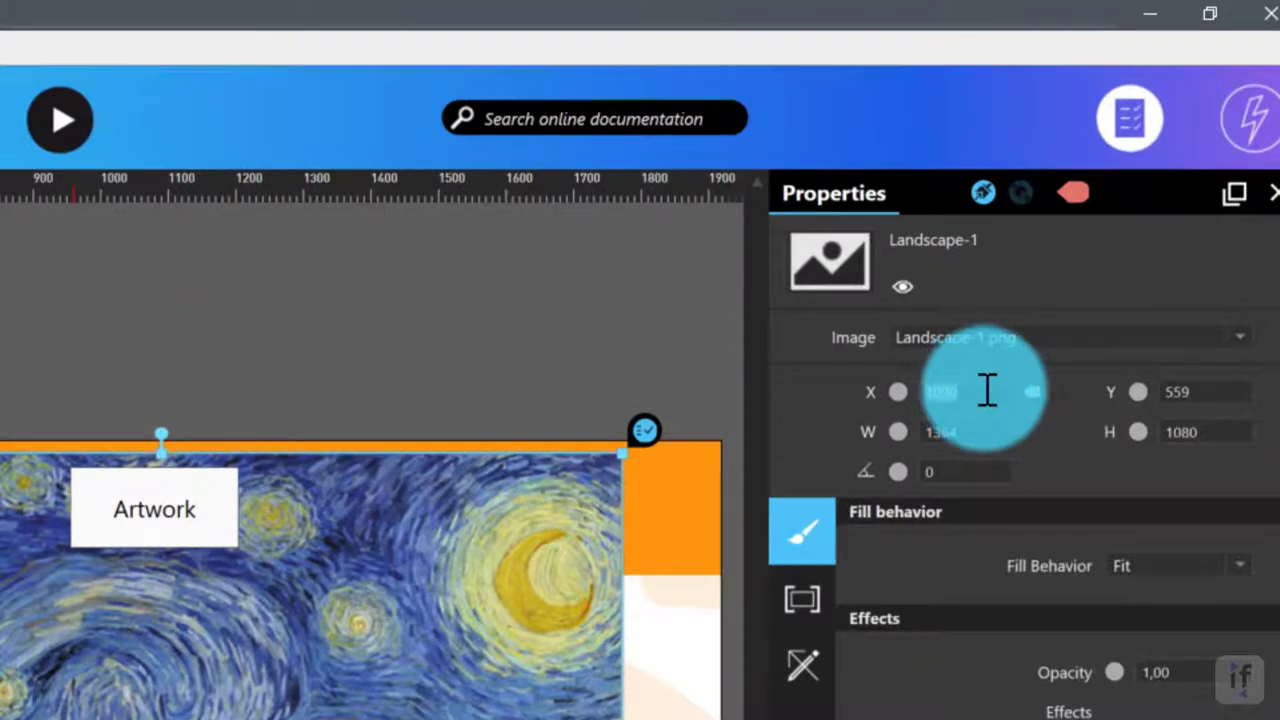
type("1260")
key("Tab")
type("640")
key("Tab")
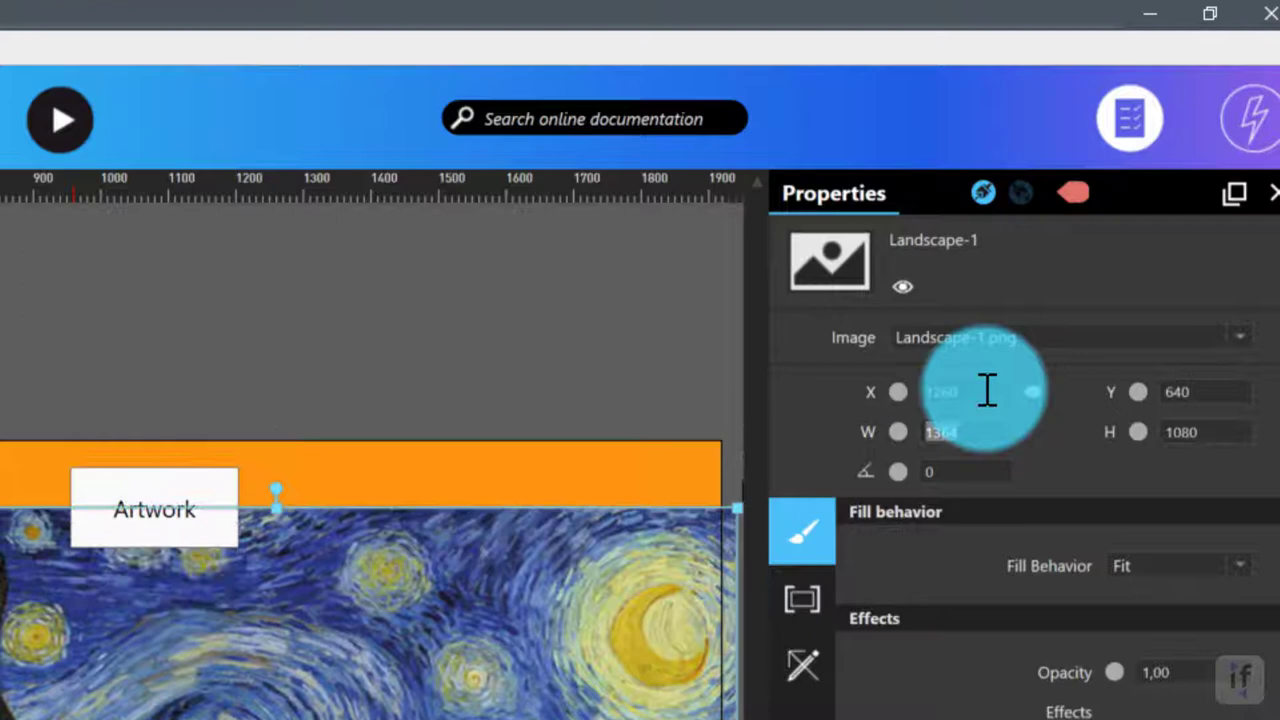
type("1030")
key("Tab")
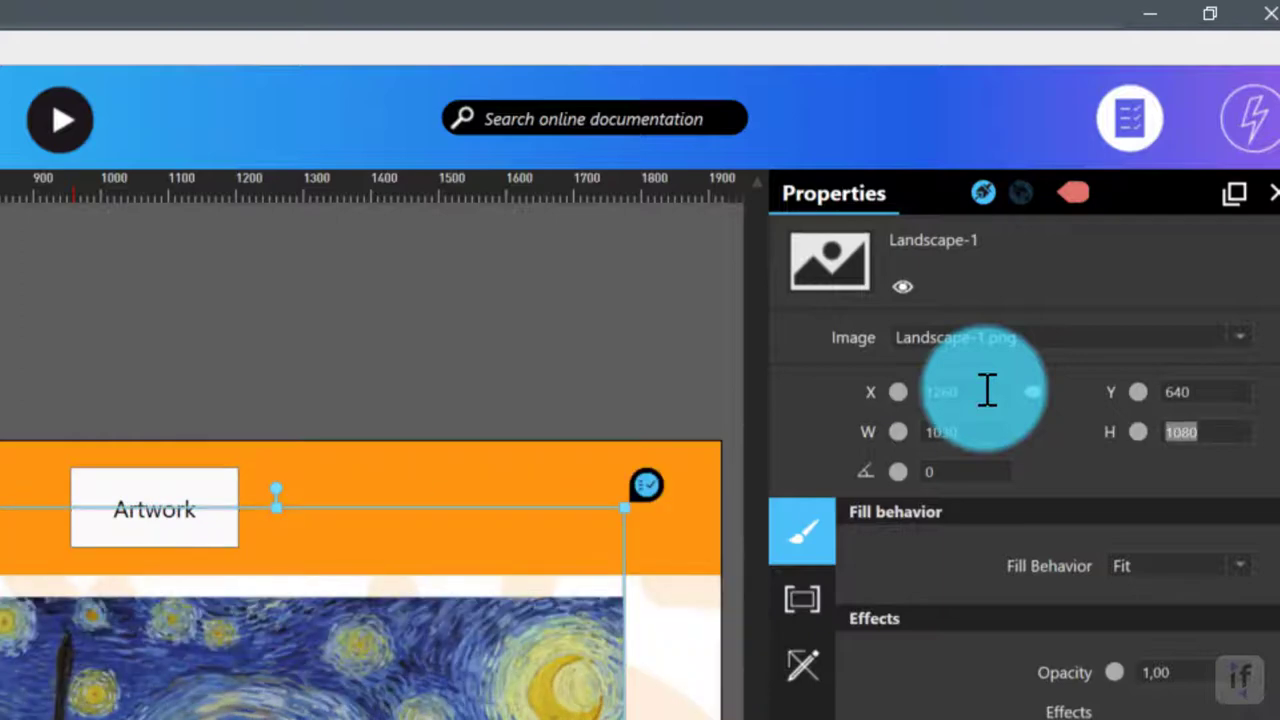
type("820")
key("Tab")
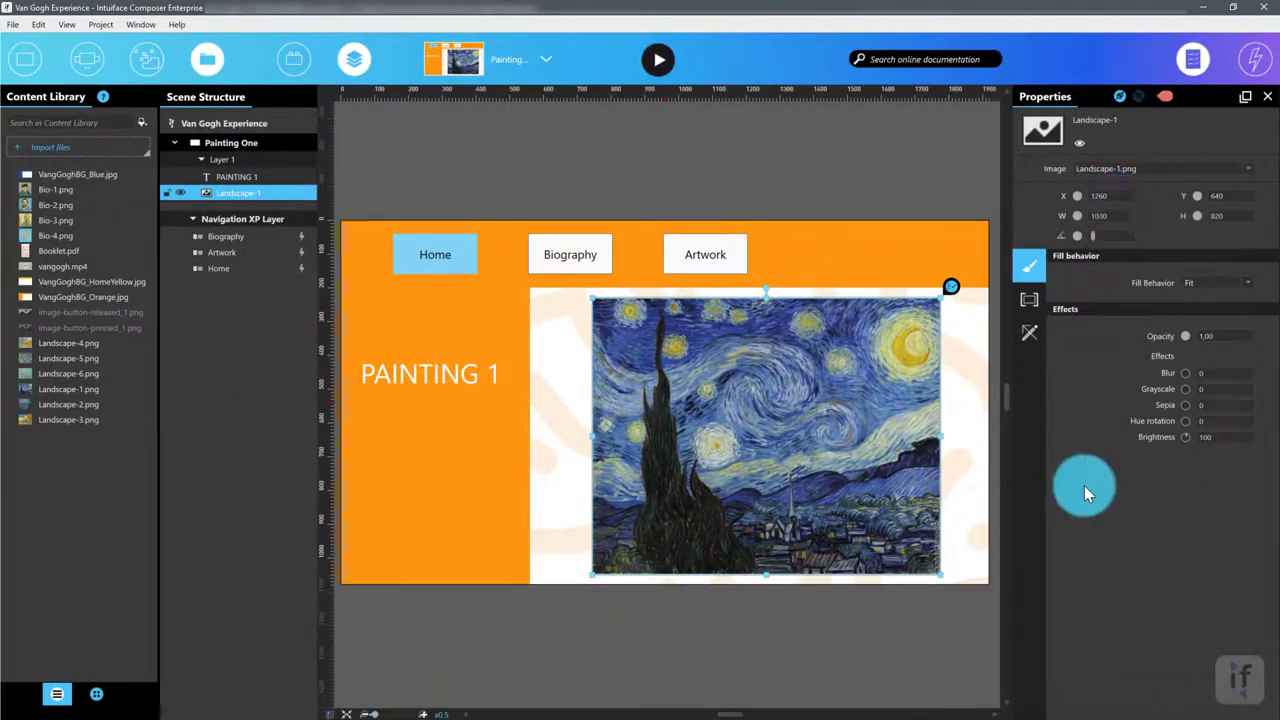
left_click(992, 586)
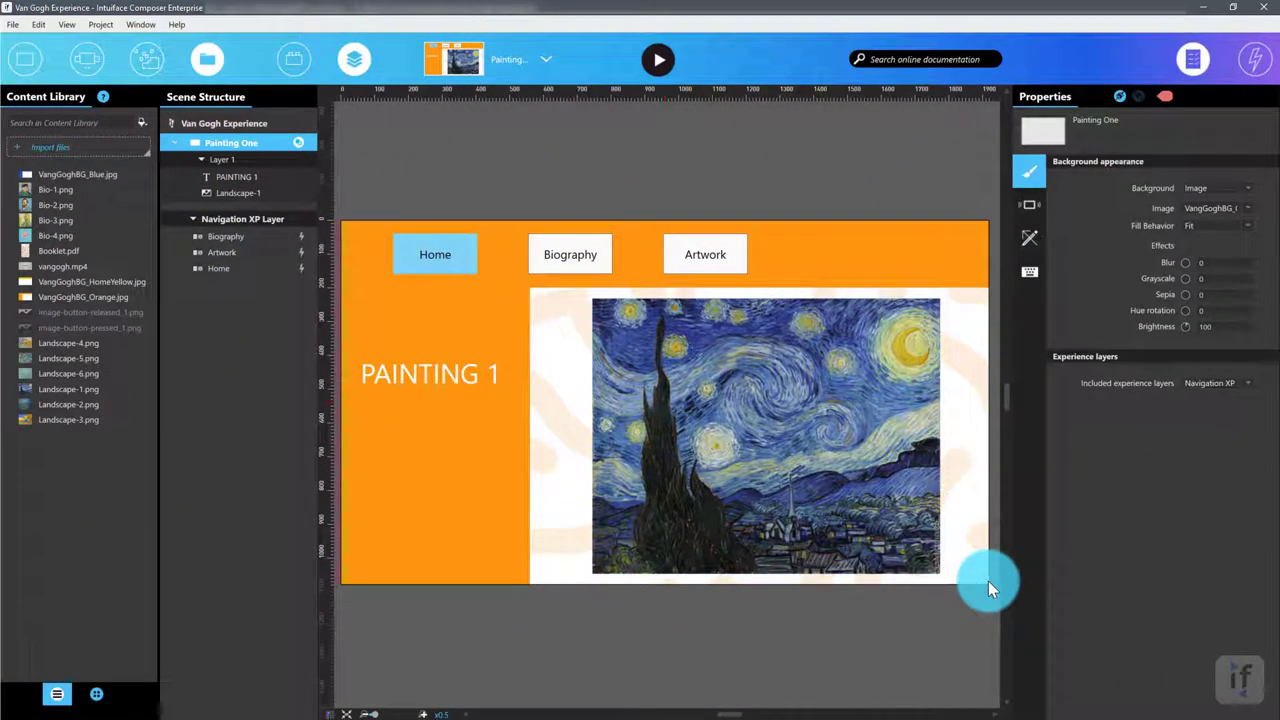
- Add a BACK button under the PAINTING 1 title and start adding a trigger
left_click(32, 54)
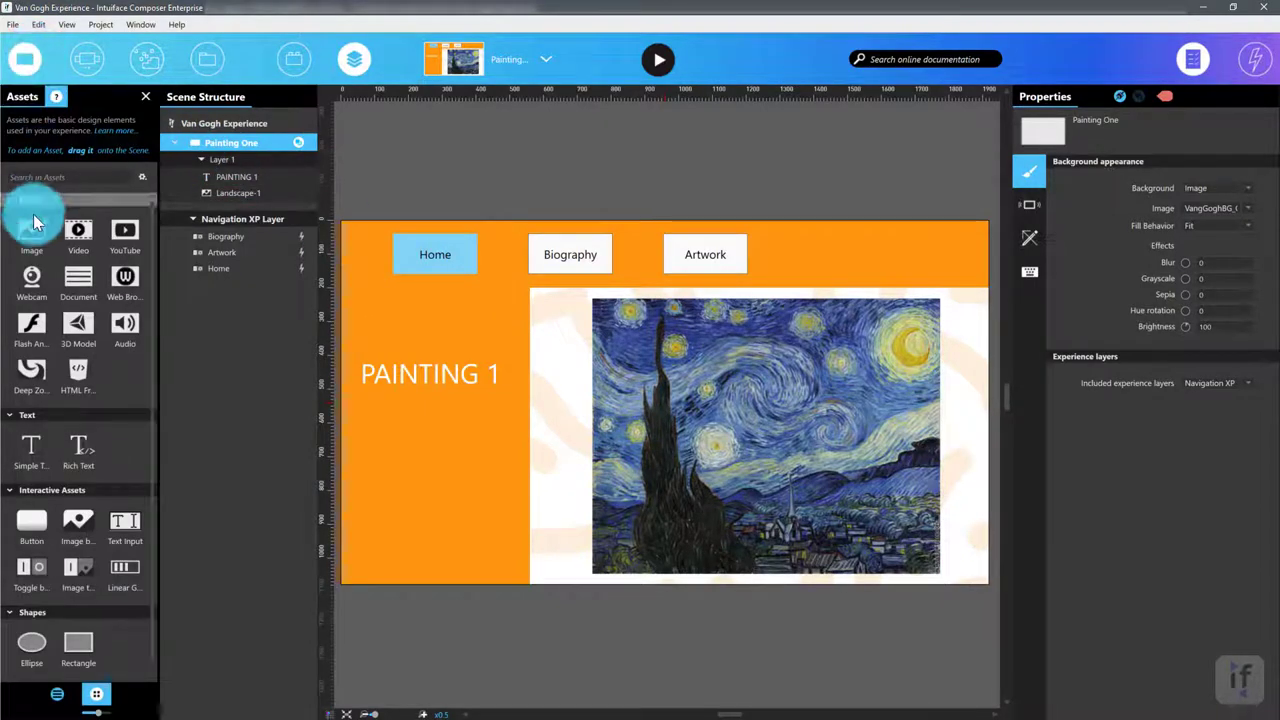
mouse_move(38, 530)
left_mouse_down()
mouse_move(409, 494)
mouse_move(434, 424)
mouse_move(446, 427)
left_mouse_up()
double_click(443, 419)
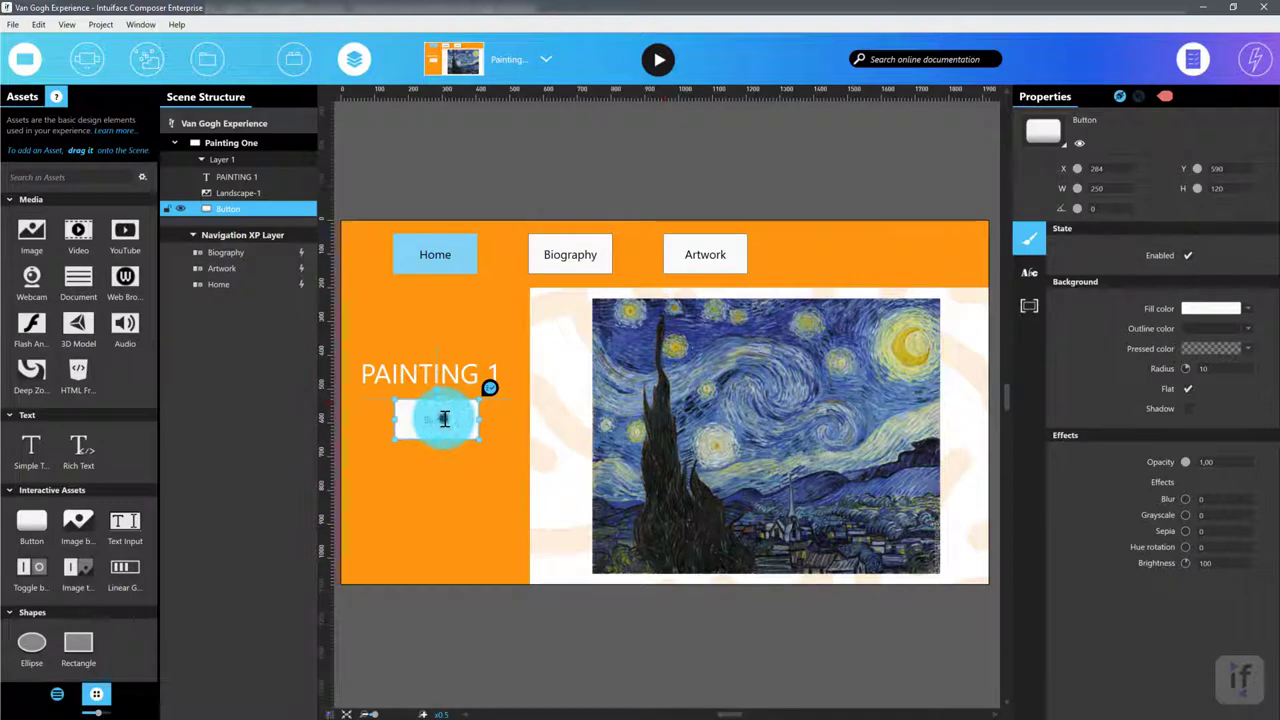
type("BACK")
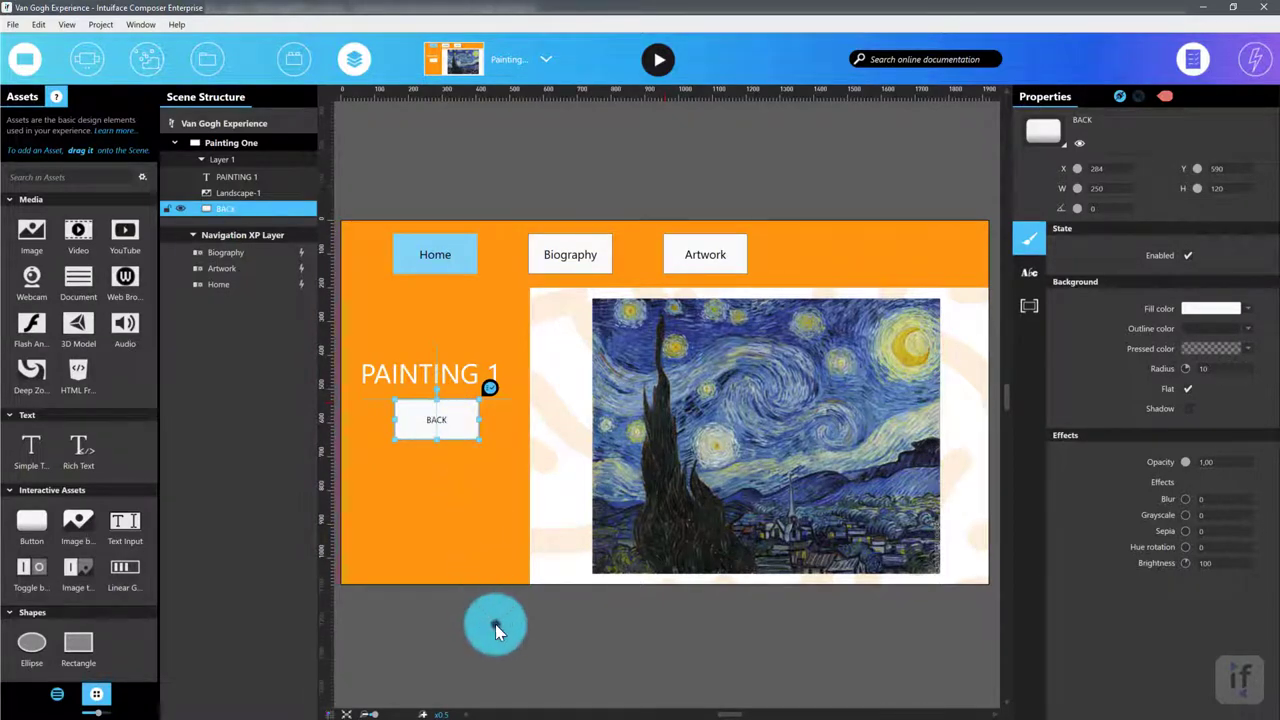
left_click(493, 612)
left_click(457, 425)
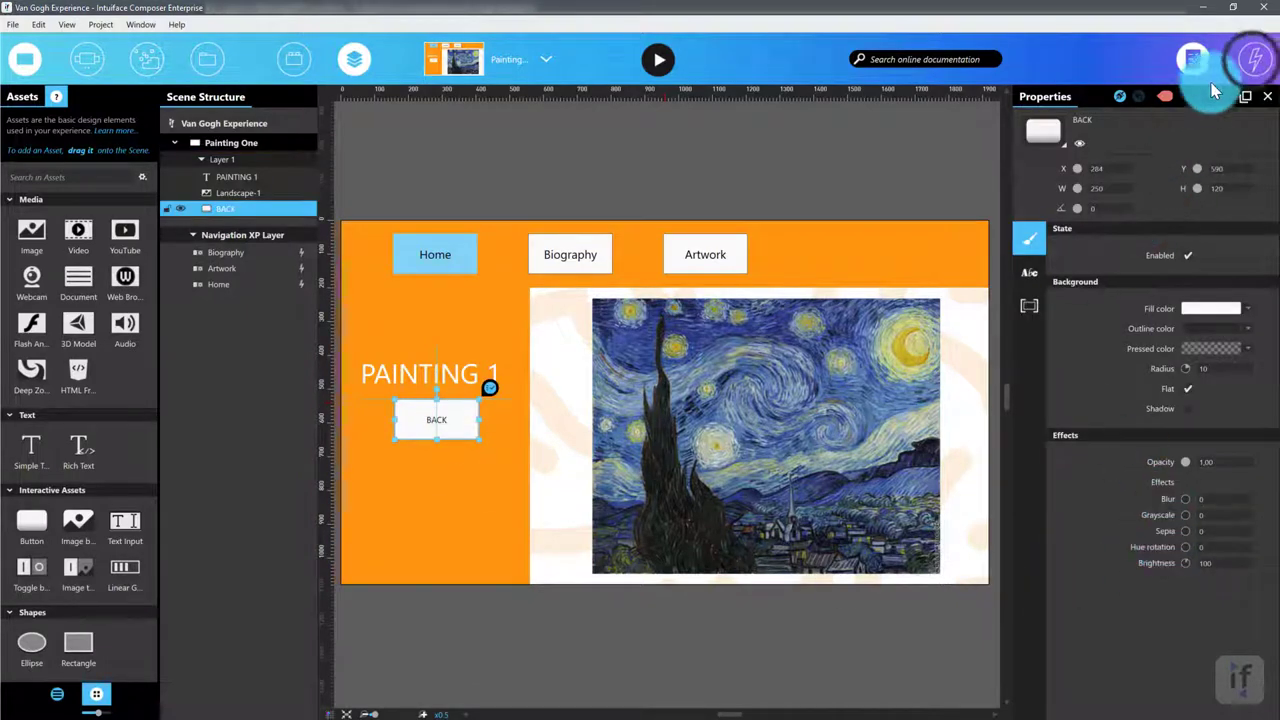
left_click(1254, 60)
left_click(1065, 688)
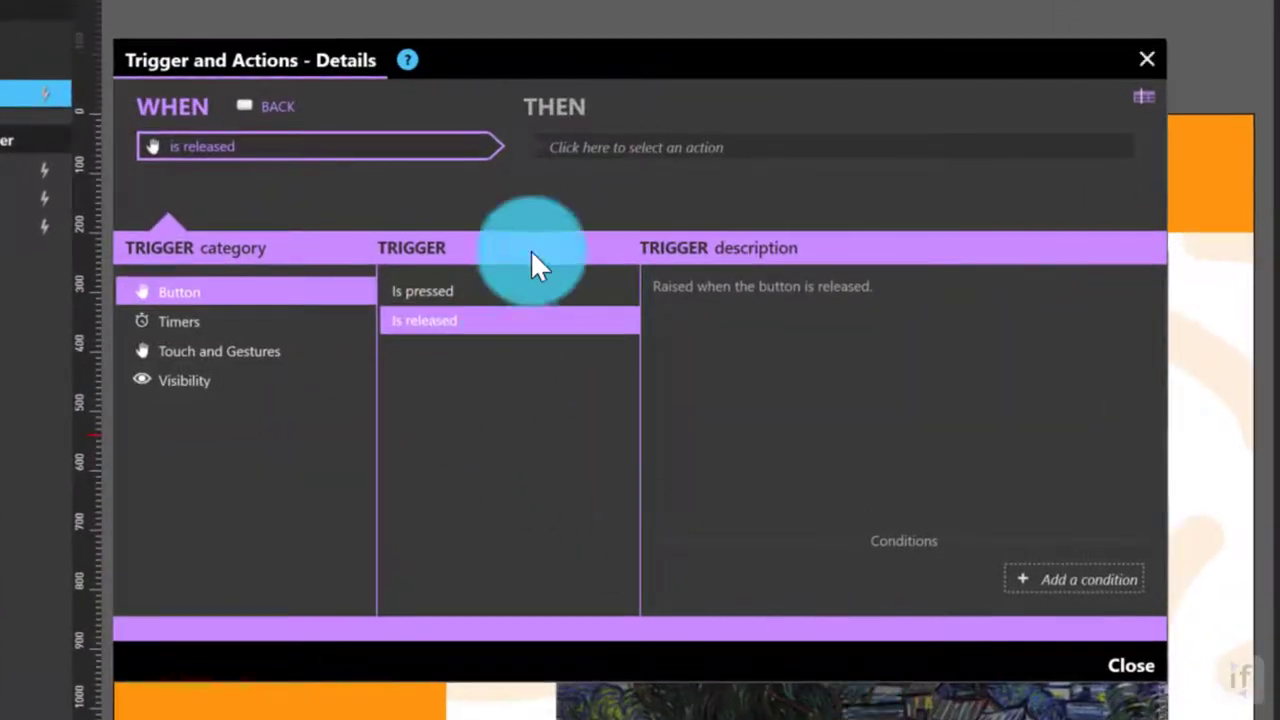
- Set BACK's release action to Go to Scene Artwork with a Cross fade transition
left_click(625, 147)
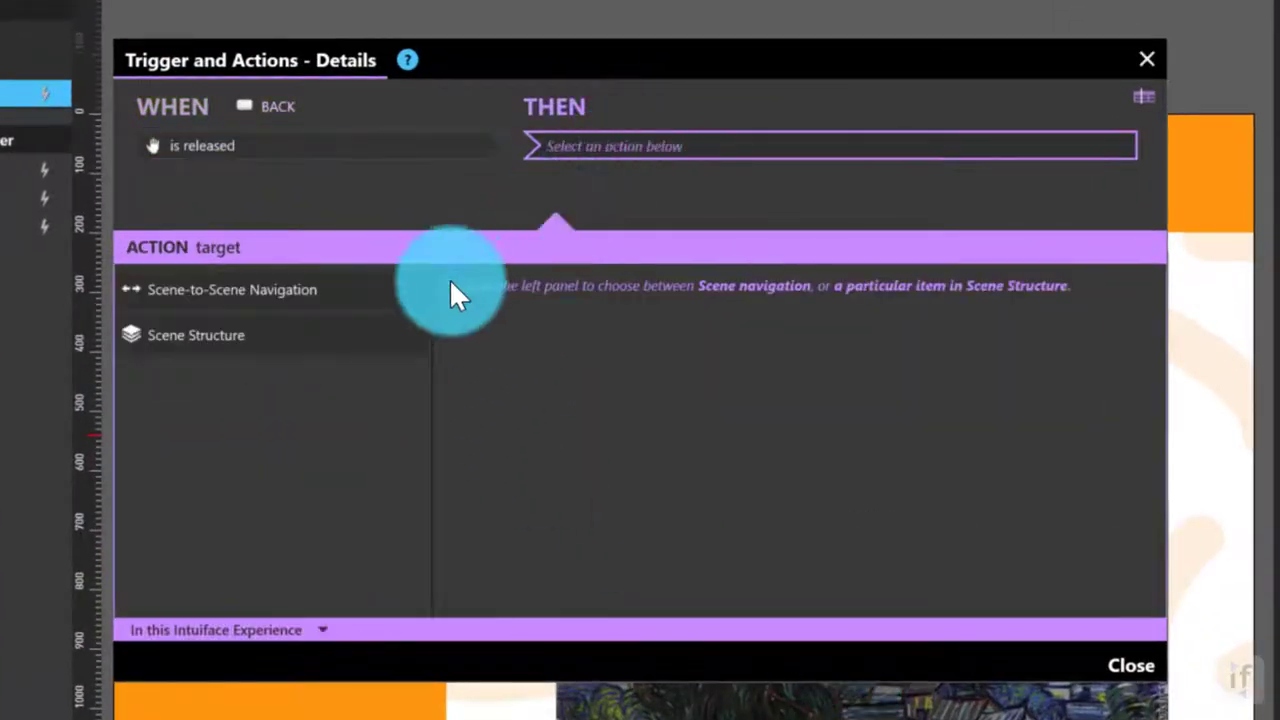
left_click(386, 287)
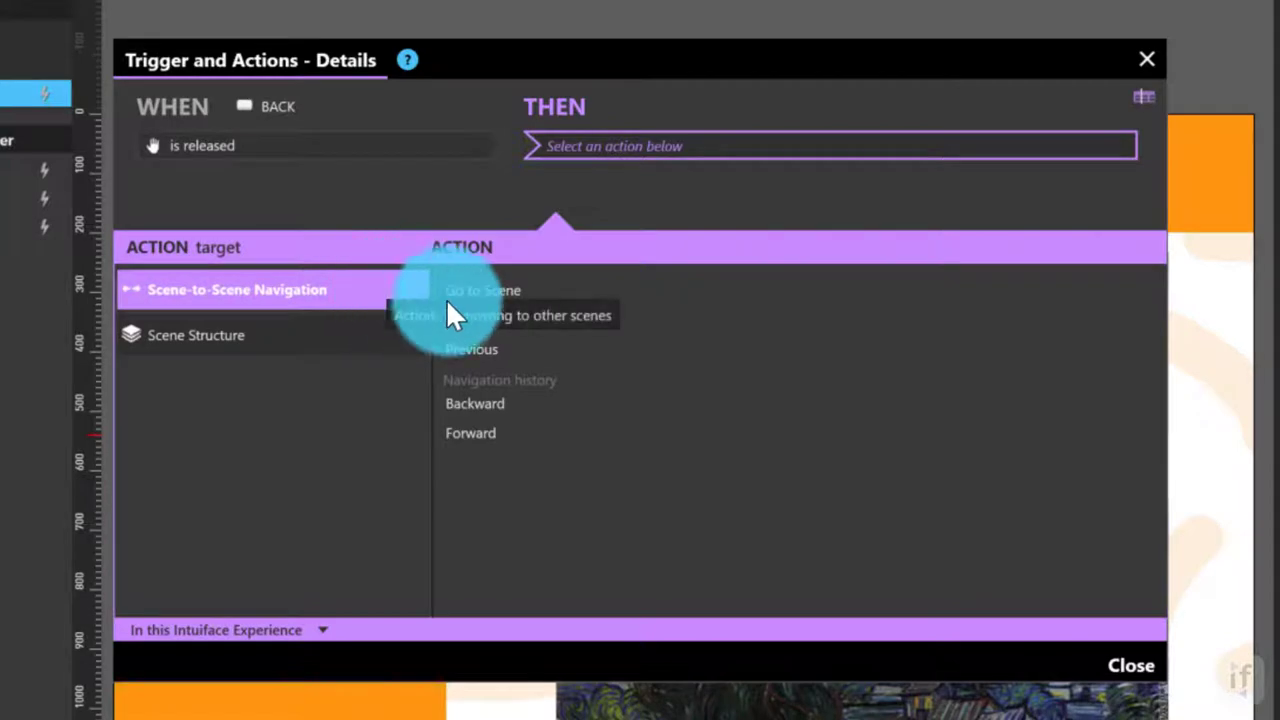
left_click(486, 291)
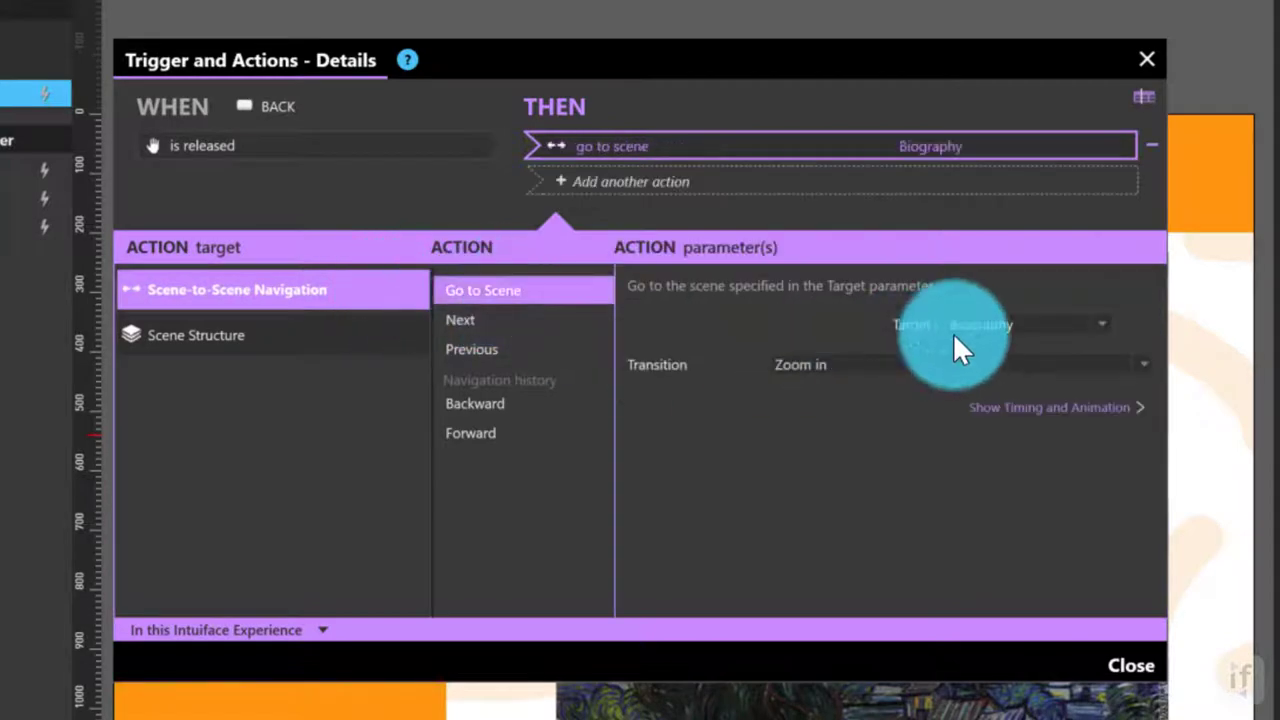
left_click(989, 326)
left_click(992, 386)
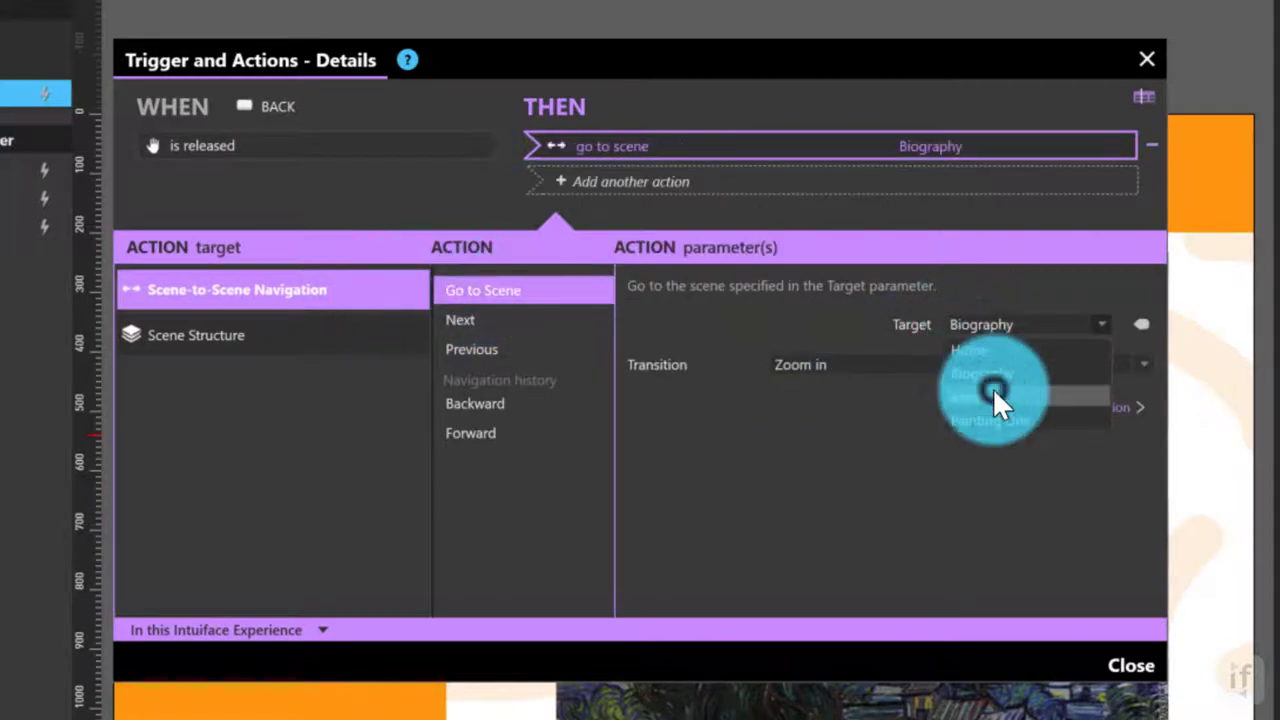
left_click(981, 360)
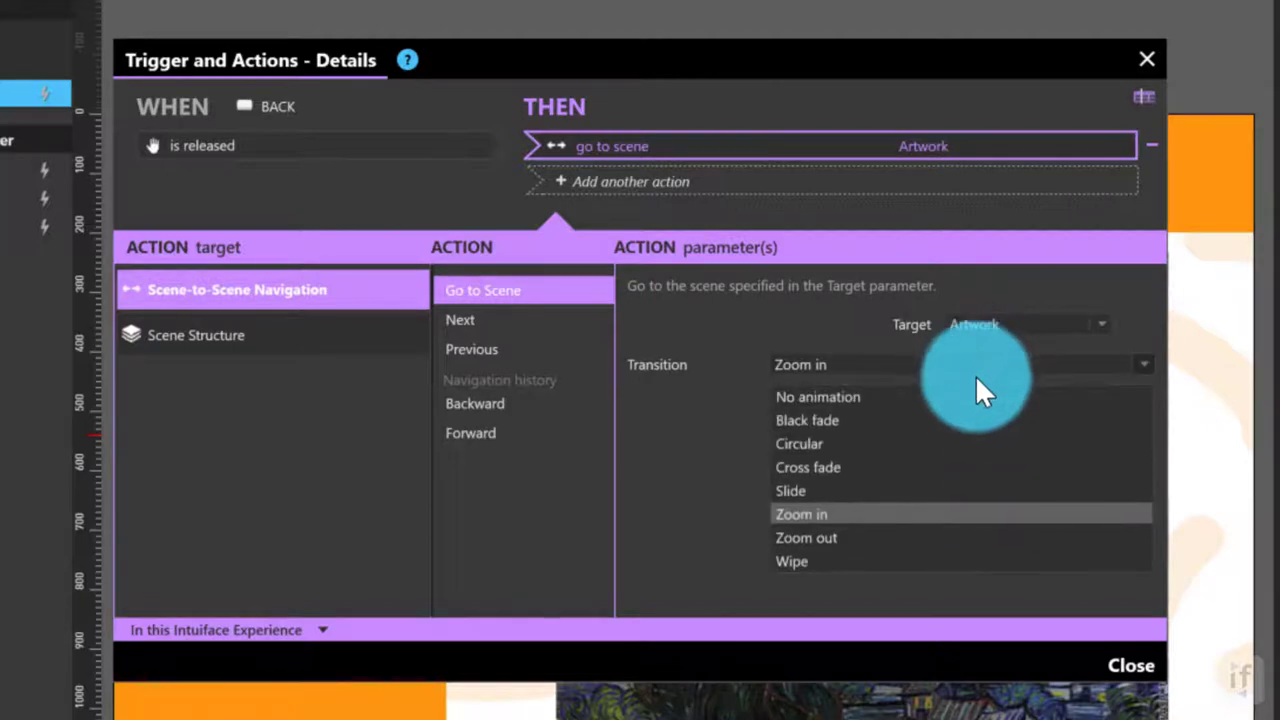
left_click(960, 467)
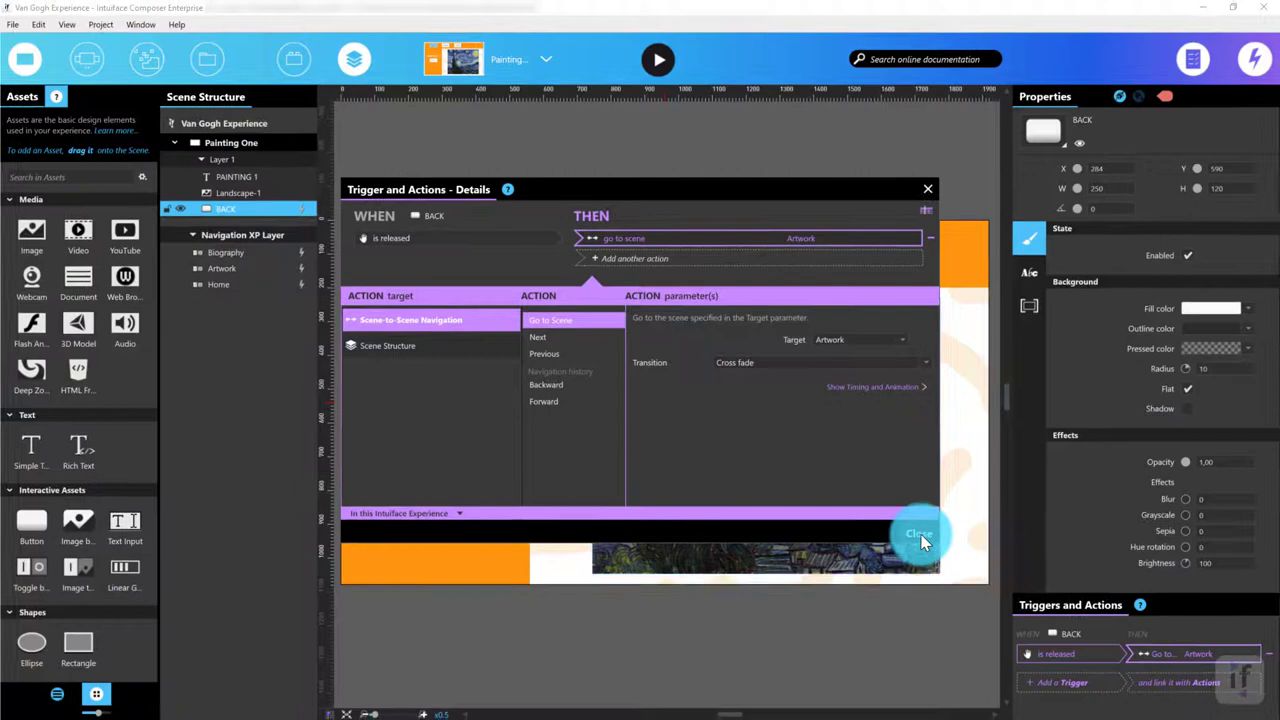
left_click(920, 537)
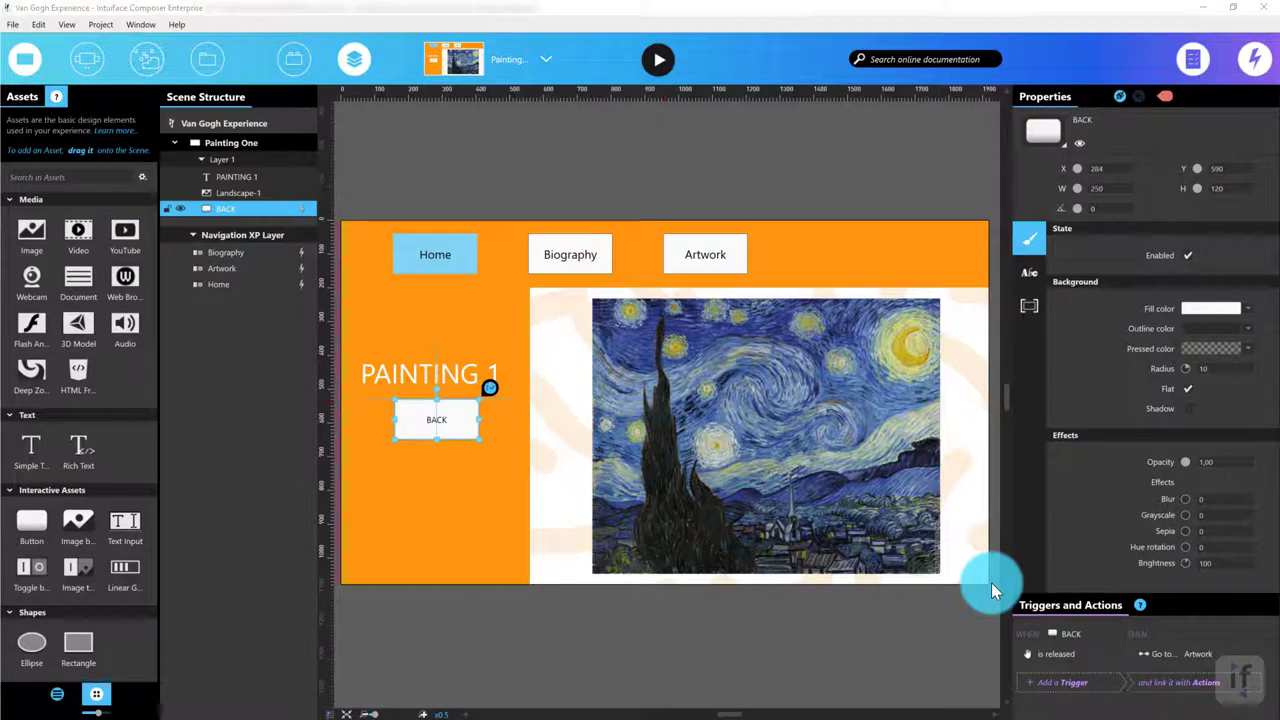
- In the Artwork scene, select Paint 1 in the Asset Flow and add a trigger
left_click(553, 53)
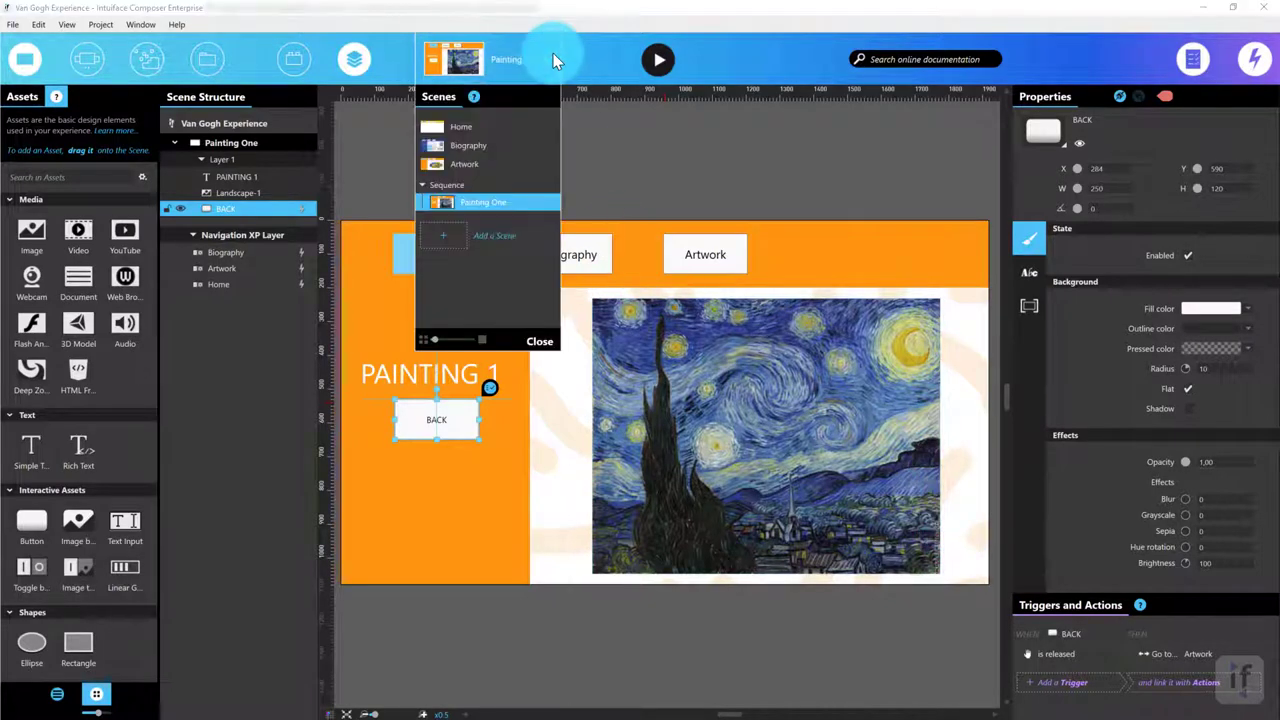
left_click(473, 165)
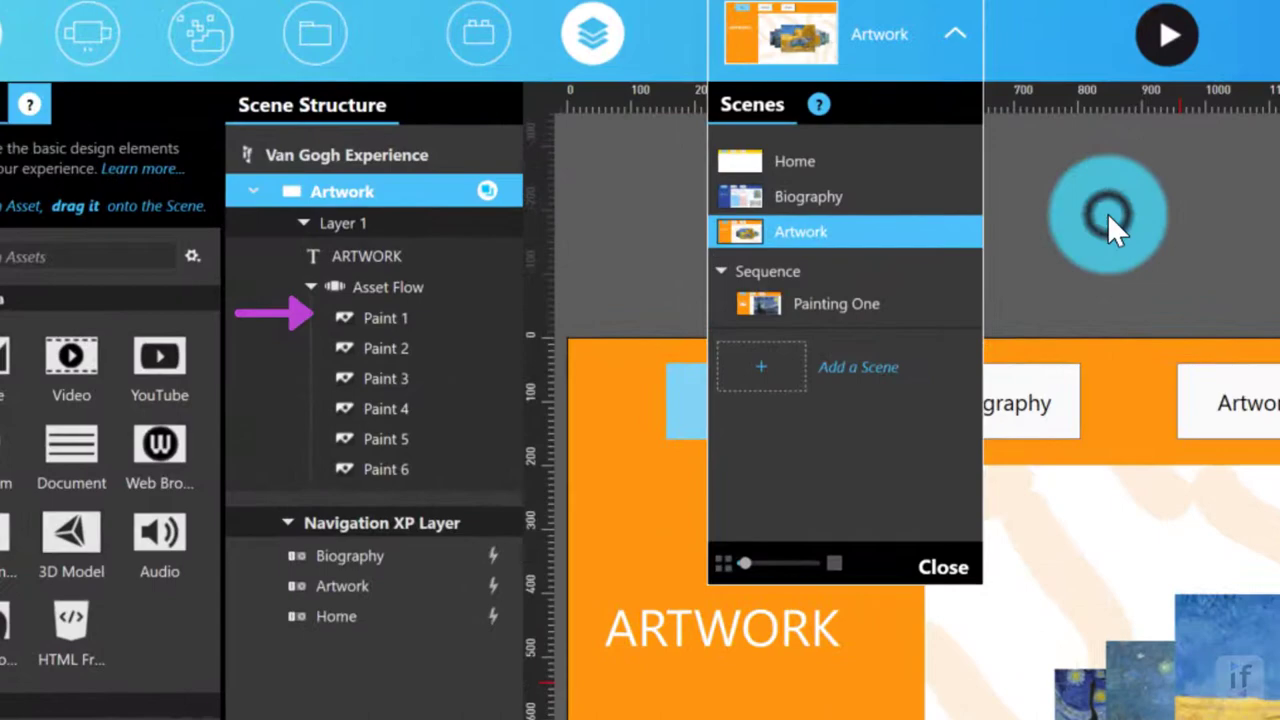
left_click(1107, 213)
left_click_drag(420, 314, 392, 315)
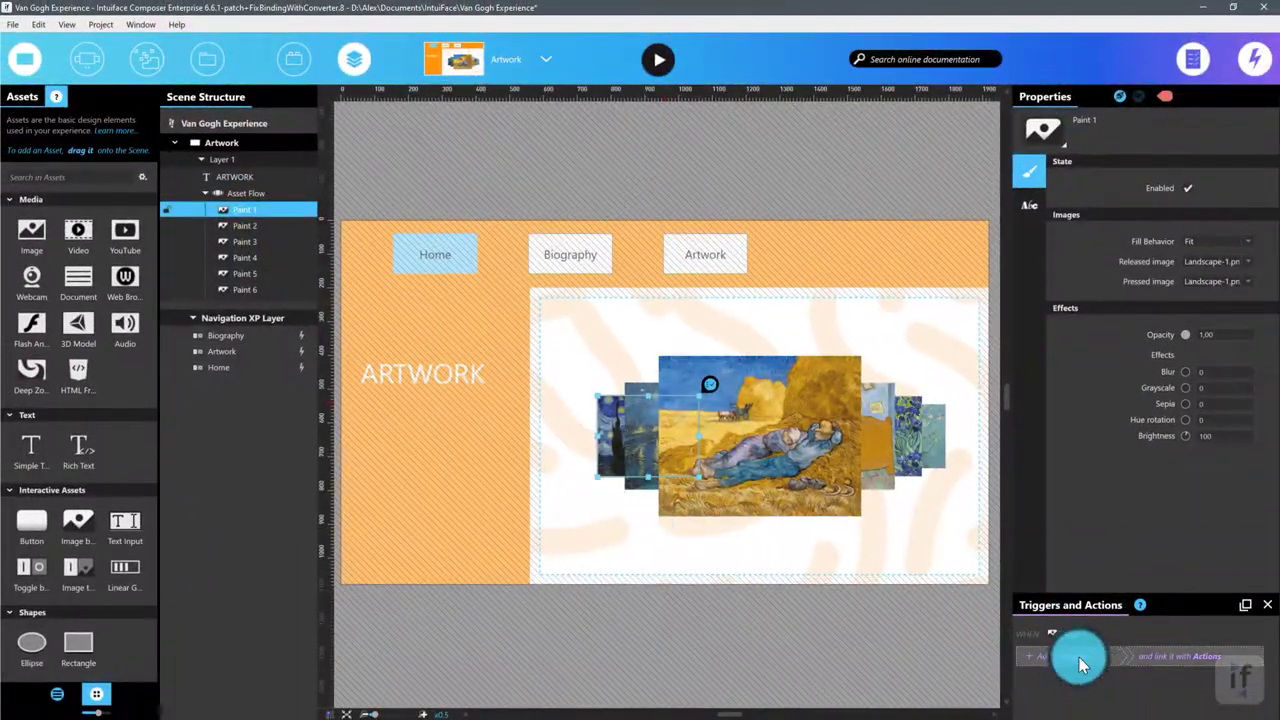
left_click(1079, 660)
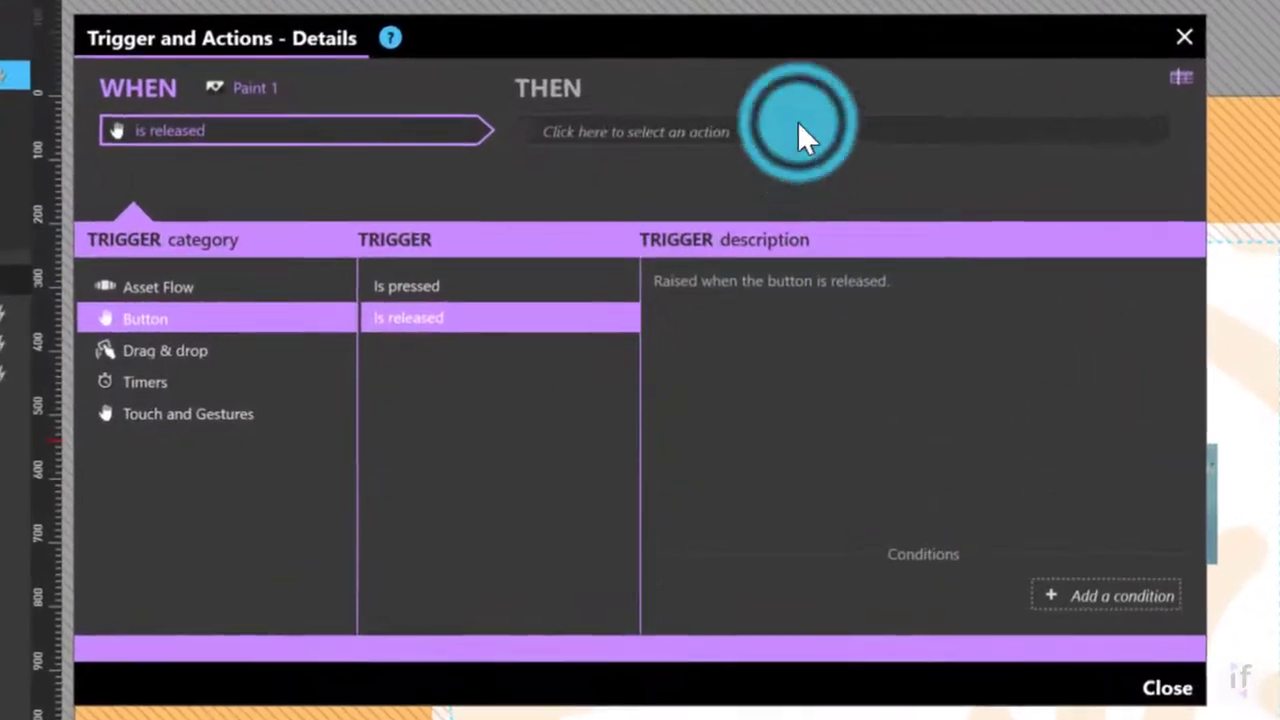
- Make the release action Go to Scene Painting One with a Cross fade transition
left_click(797, 121)
left_click(273, 298)
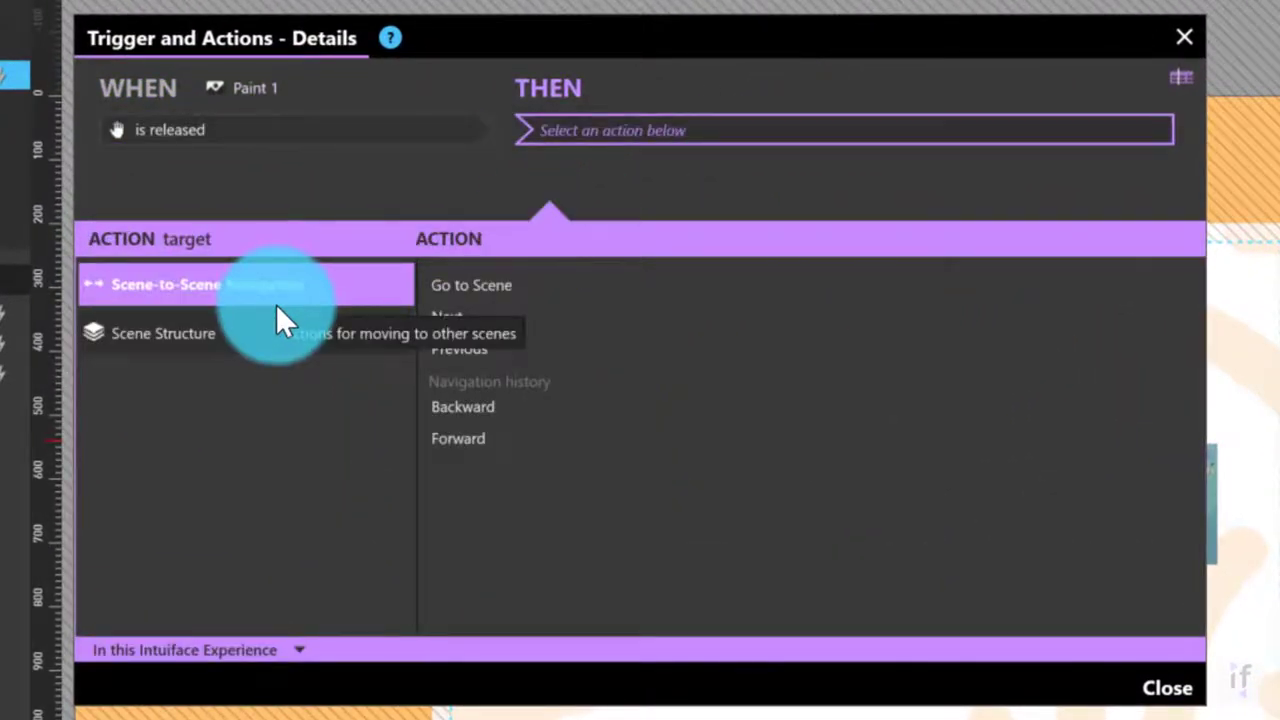
left_click(463, 291)
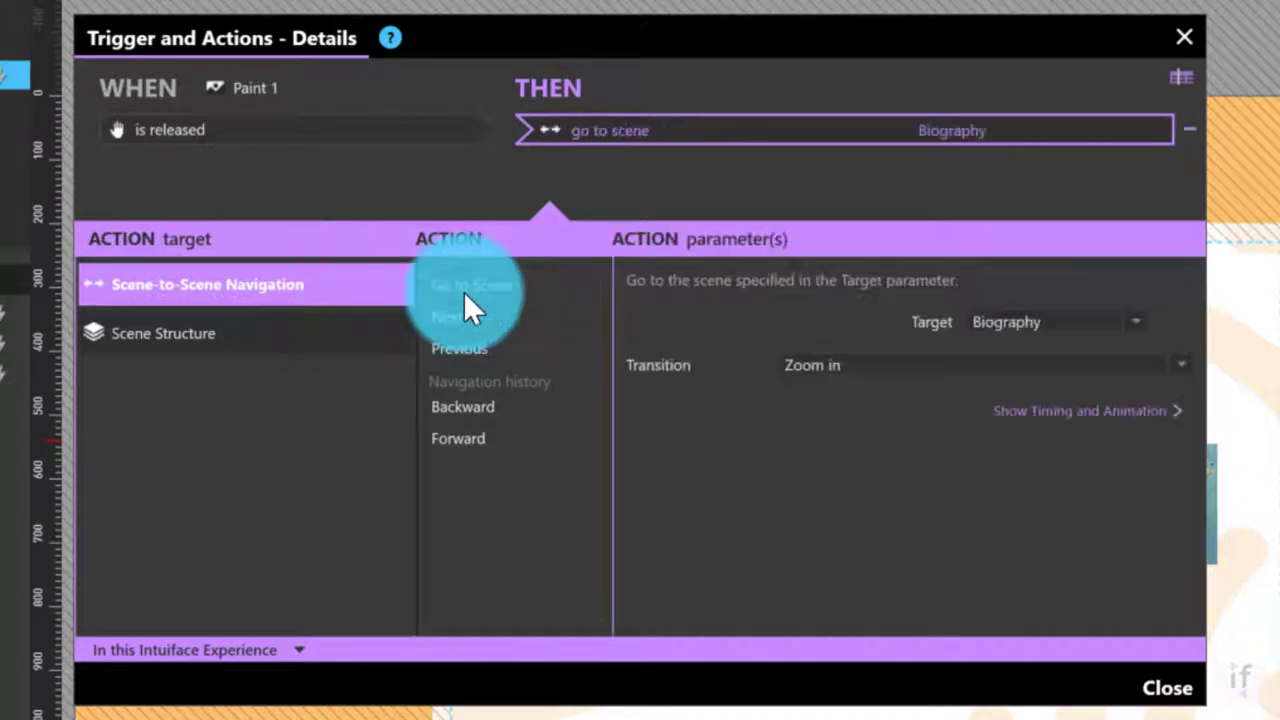
left_click(1048, 322)
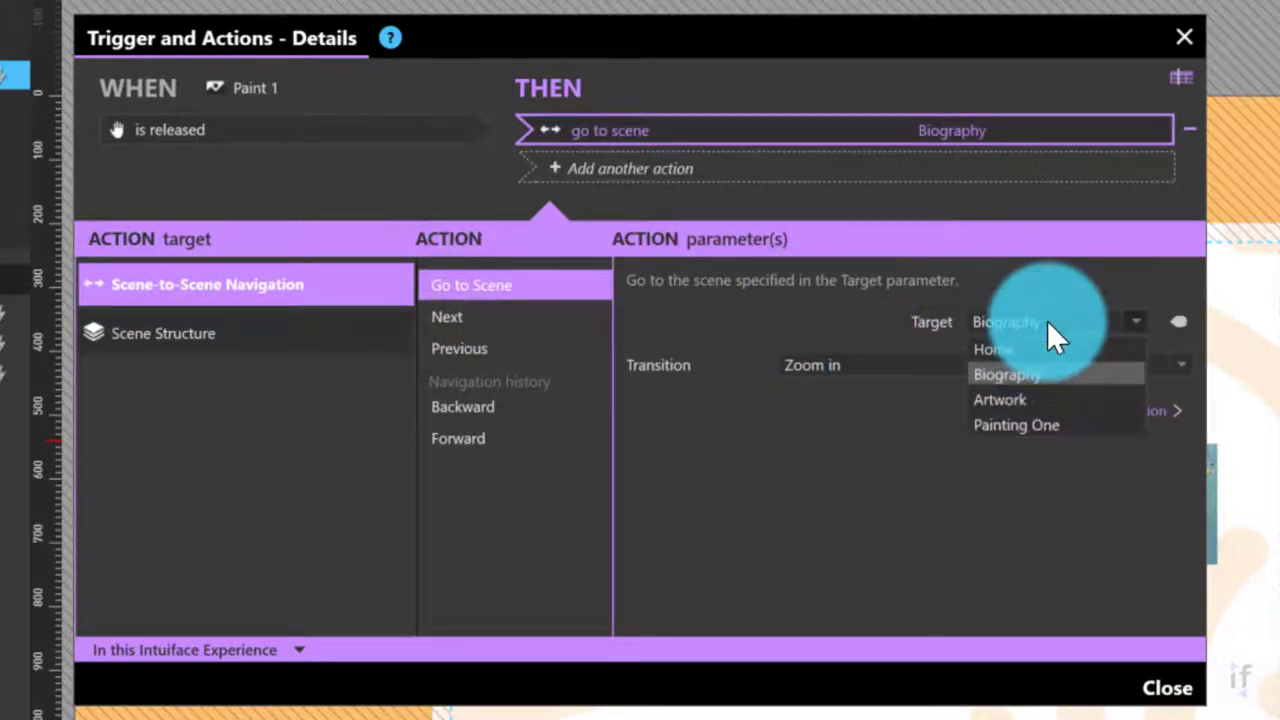
left_click(1030, 428)
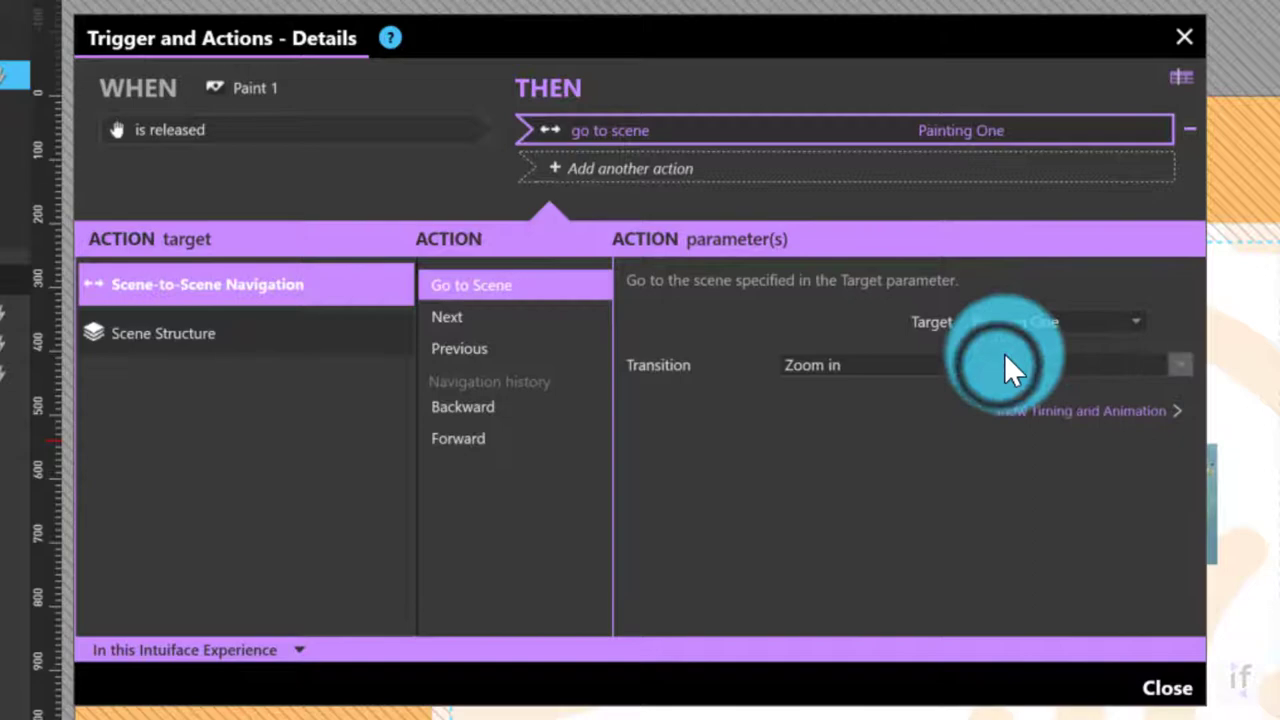
left_click(1005, 360)
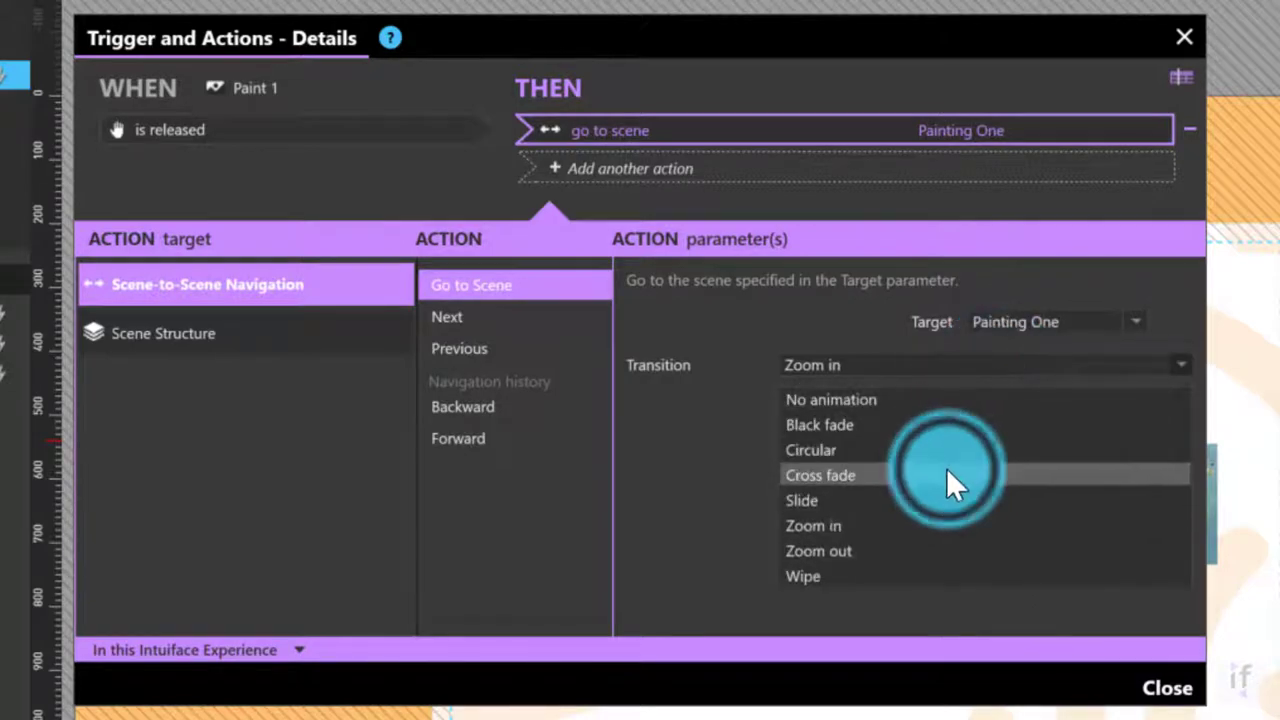
left_click(946, 475)
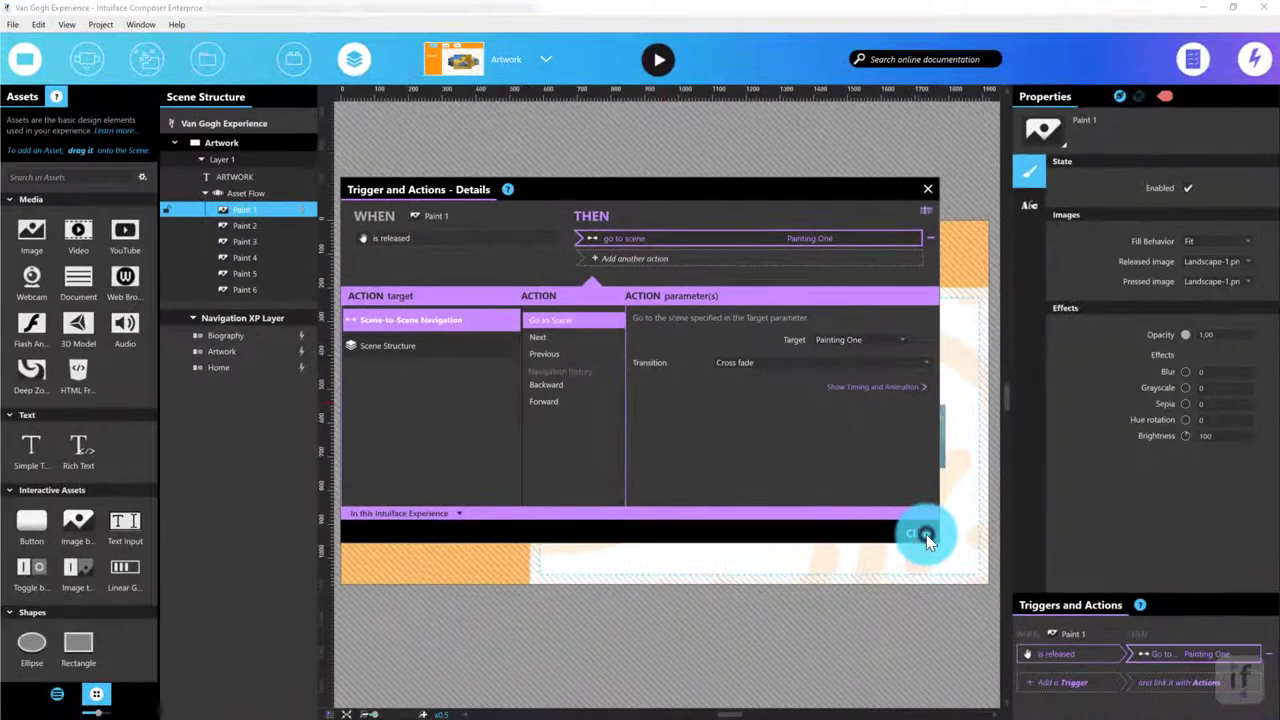
left_click(924, 534)
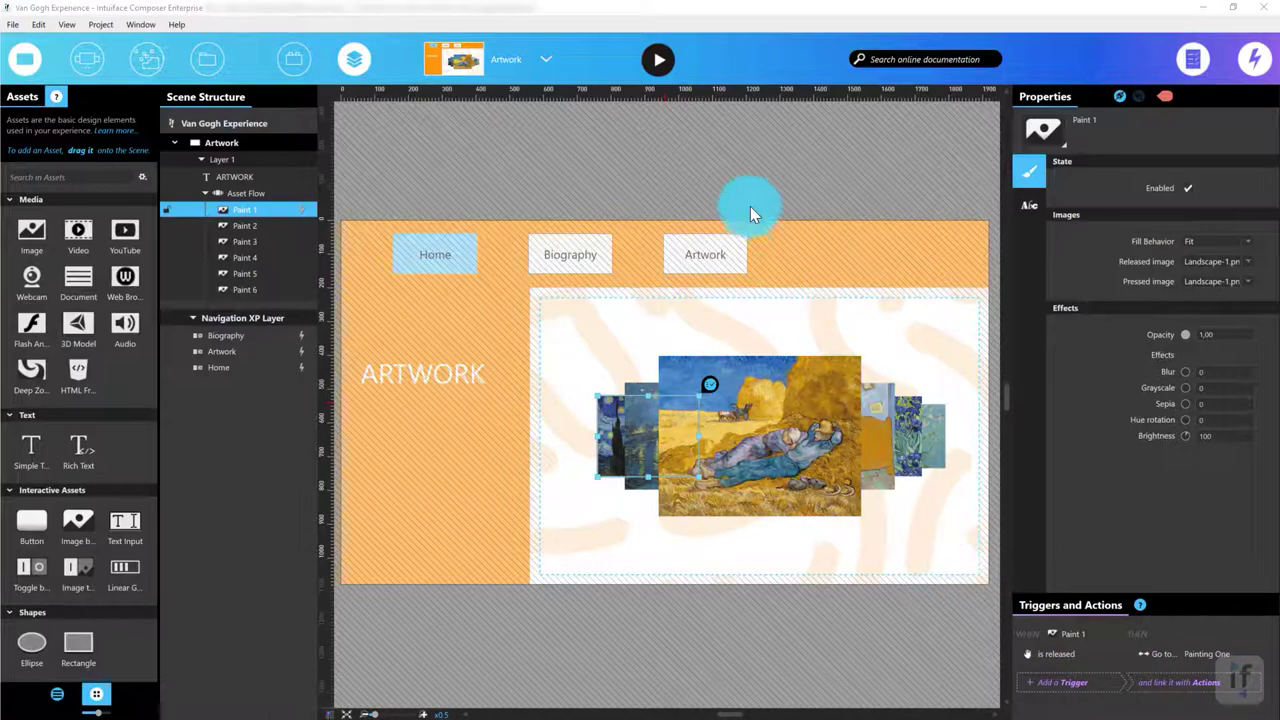
- Play from Home, open Starry Night to reach PAINTING 1, then tap BACK
left_click(533, 60)
key("F5")
left_click(491, 126)
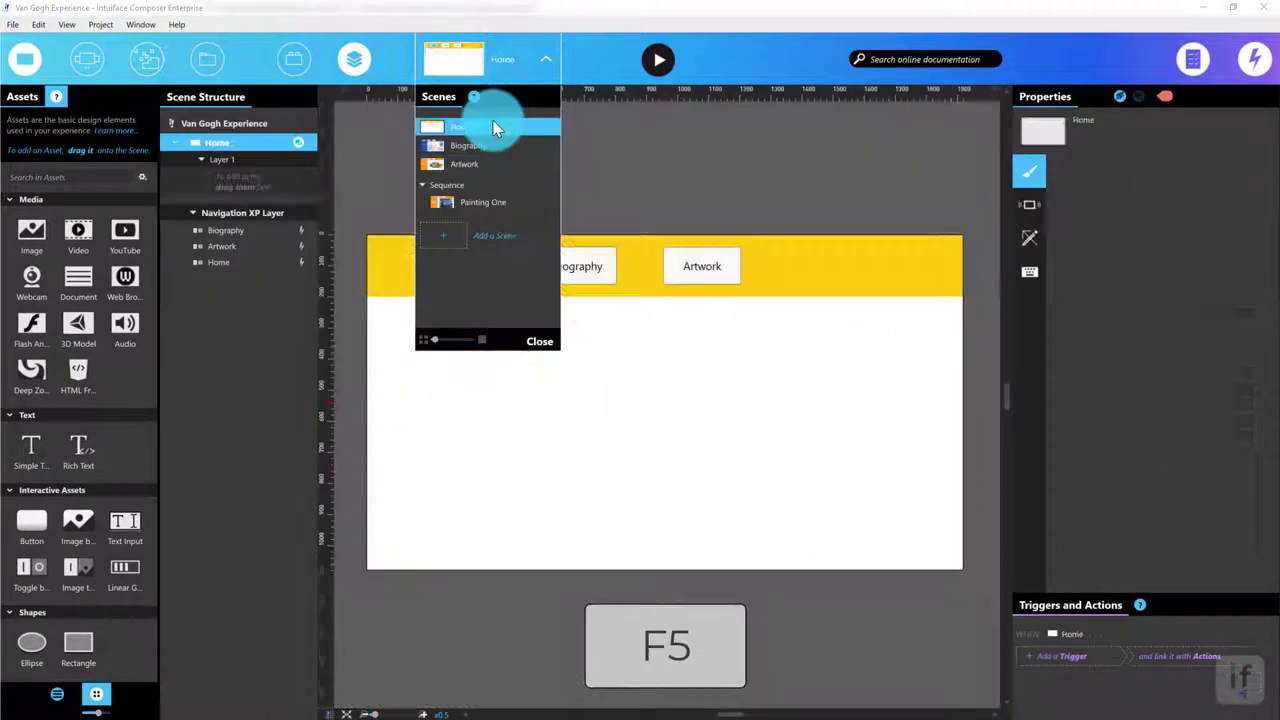
left_click(659, 57)
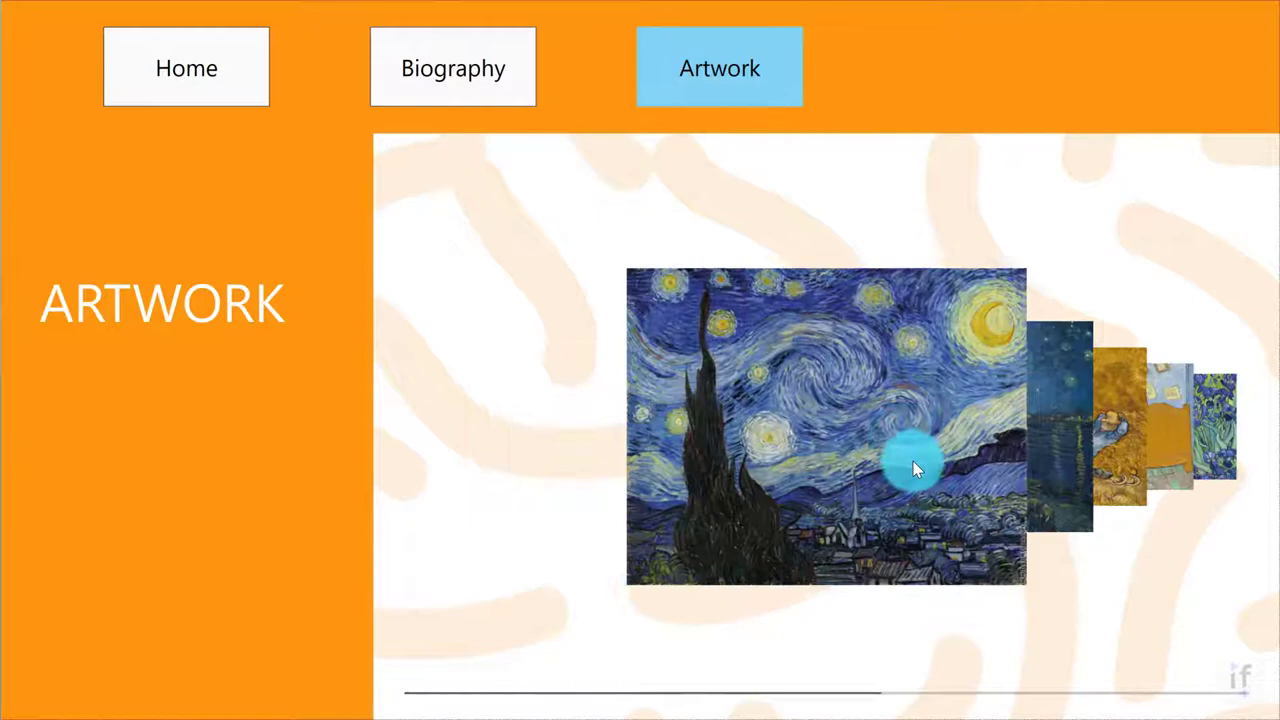
left_click(826, 437)
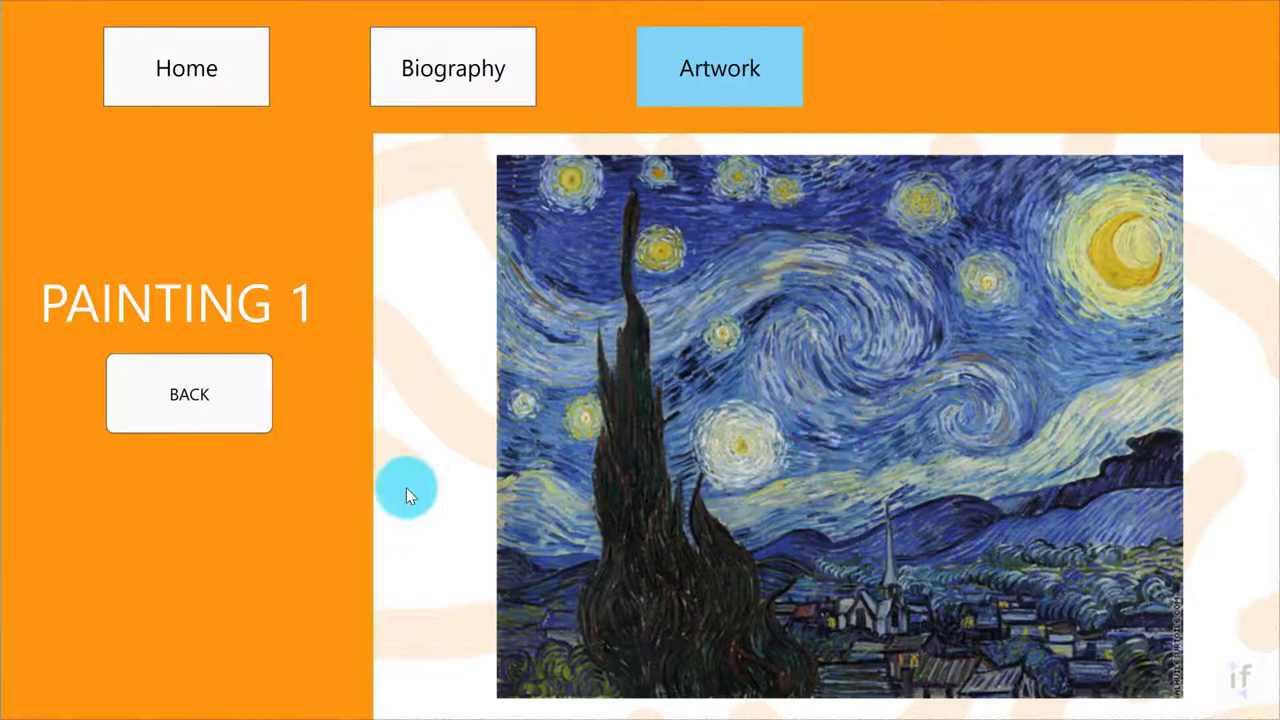
left_click(214, 402)
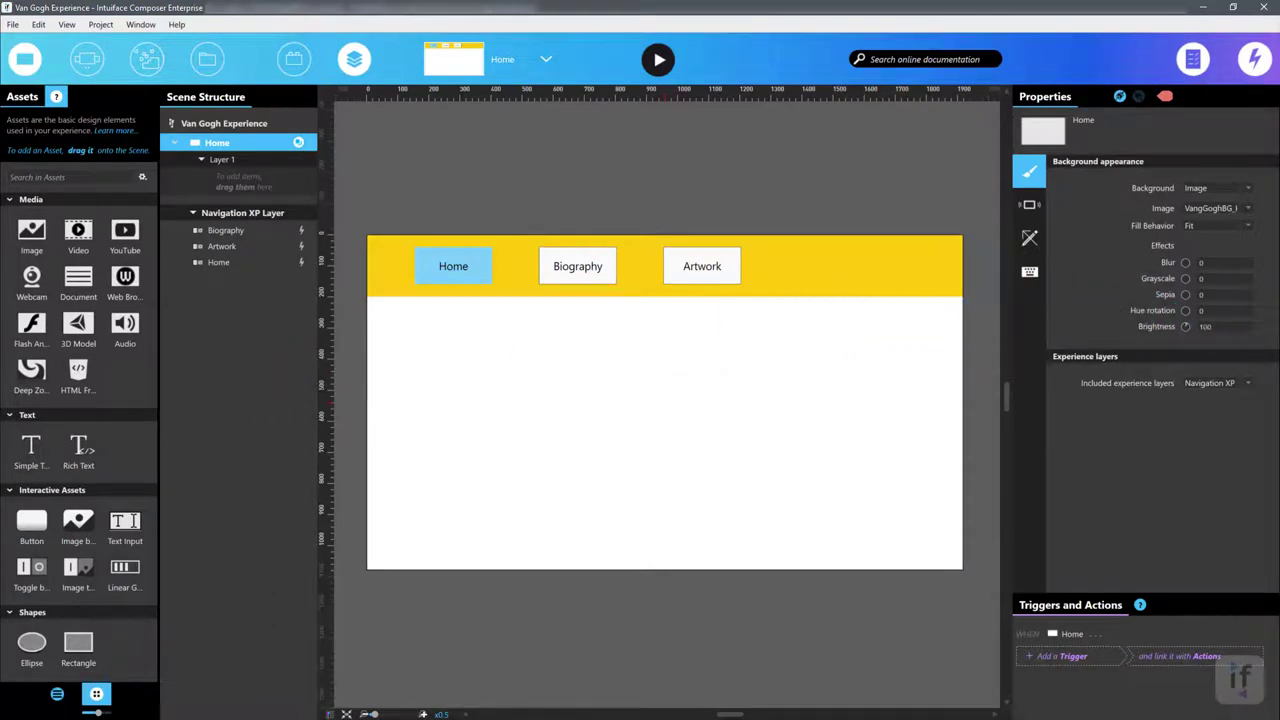
- Duplicate the Painting One scene several times in the Scenes list
left_click(545, 59)
left_click(488, 203)
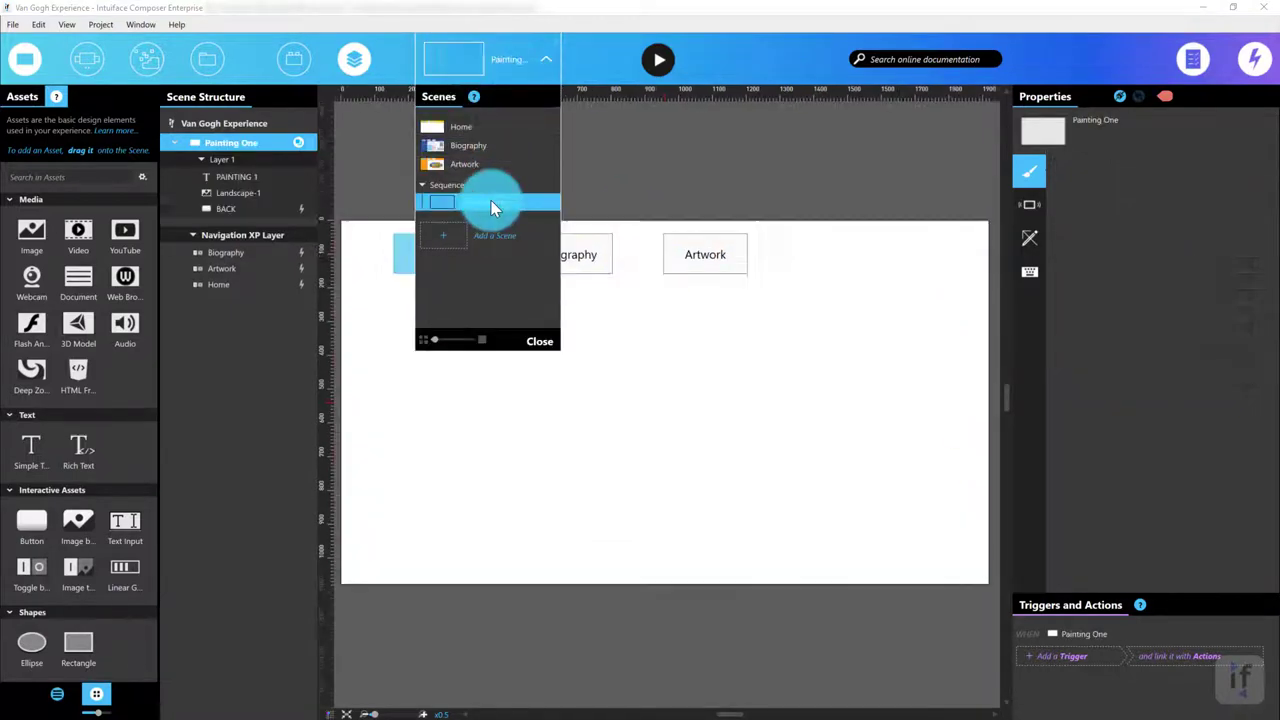
right_click(488, 203)
left_click(530, 298)
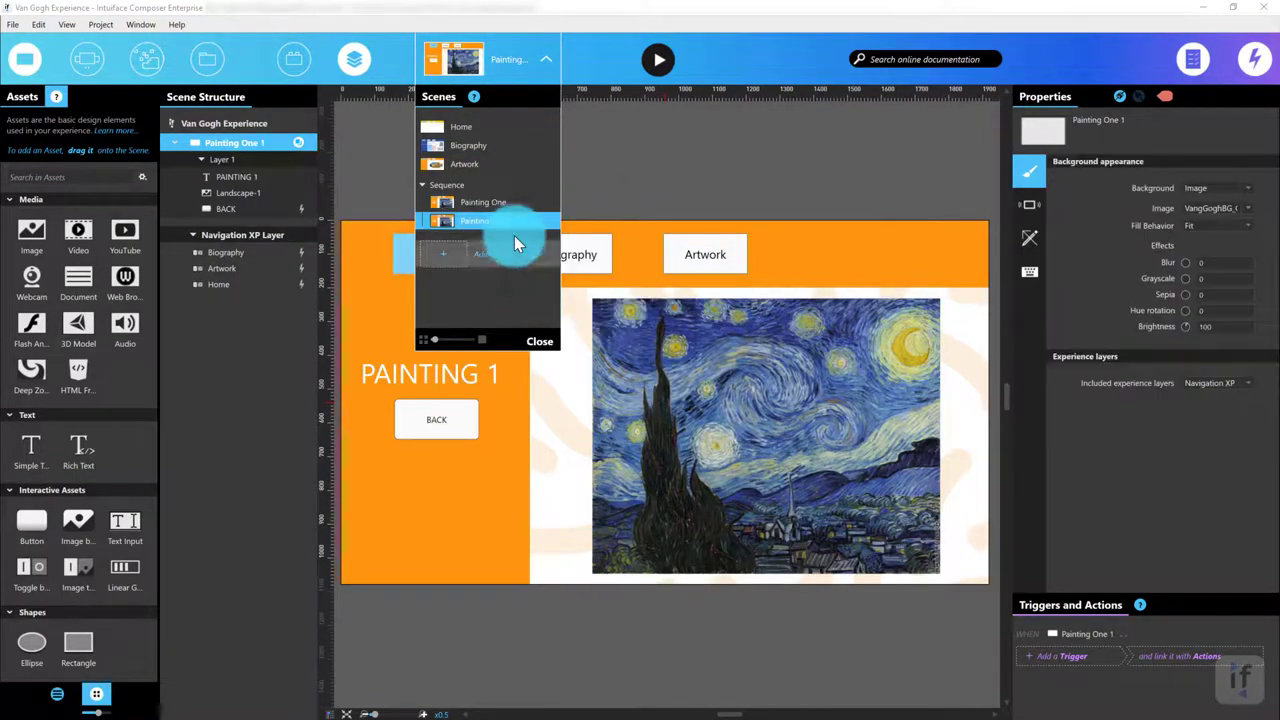
right_click(502, 223)
left_click(530, 318)
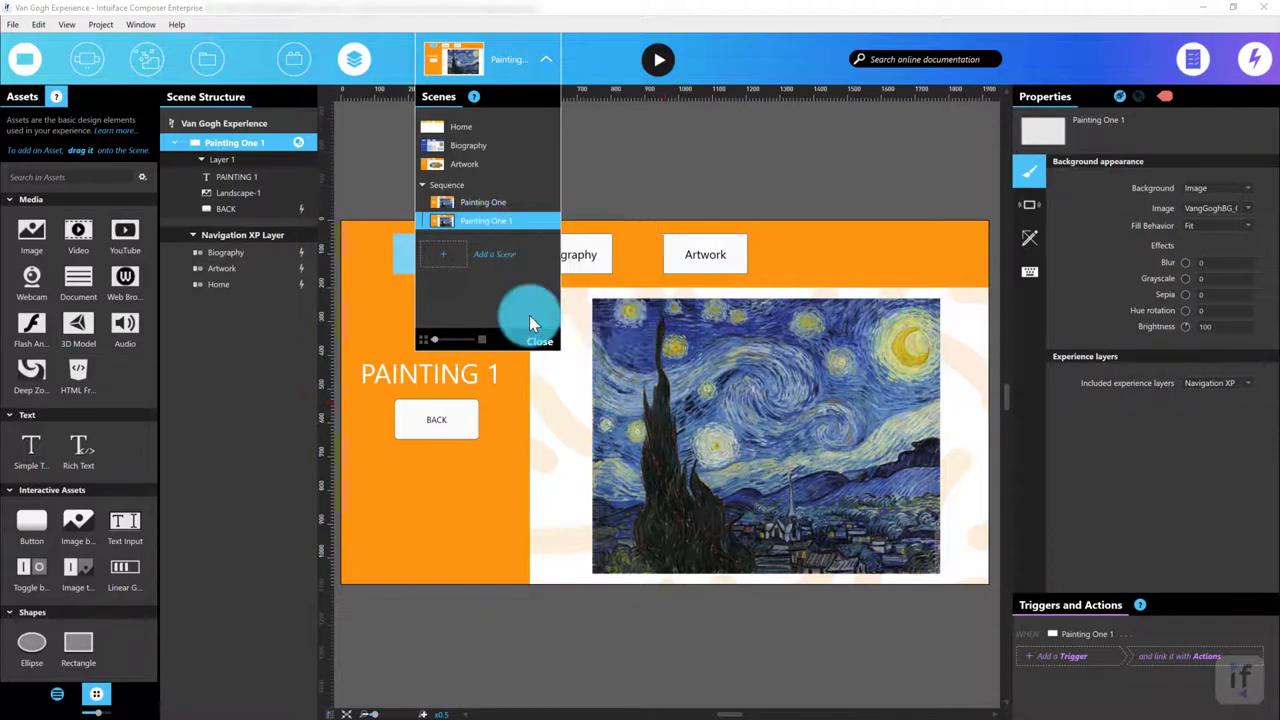
key("ctrl+d")
key("ctrl+d")
- Renumber a copied scene's painting title and swap in a different painting image
left_click(491, 200)
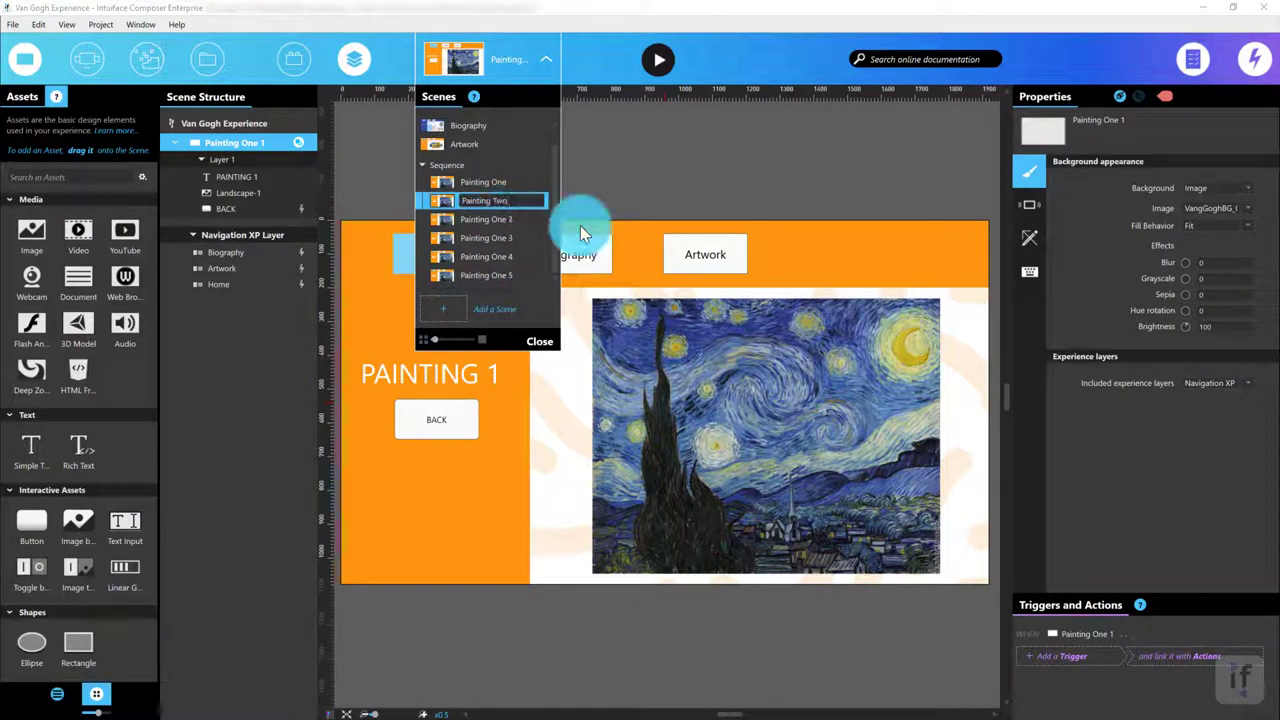
left_click(1255, 172)
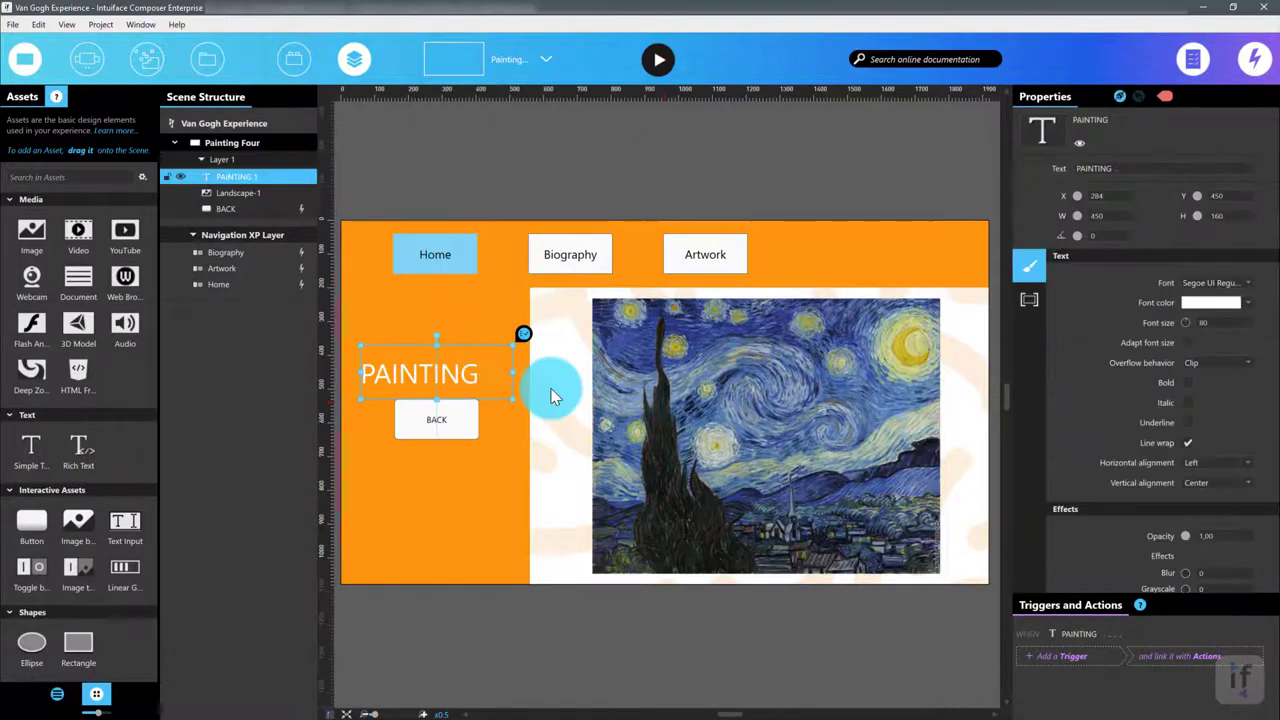
left_click(503, 257)
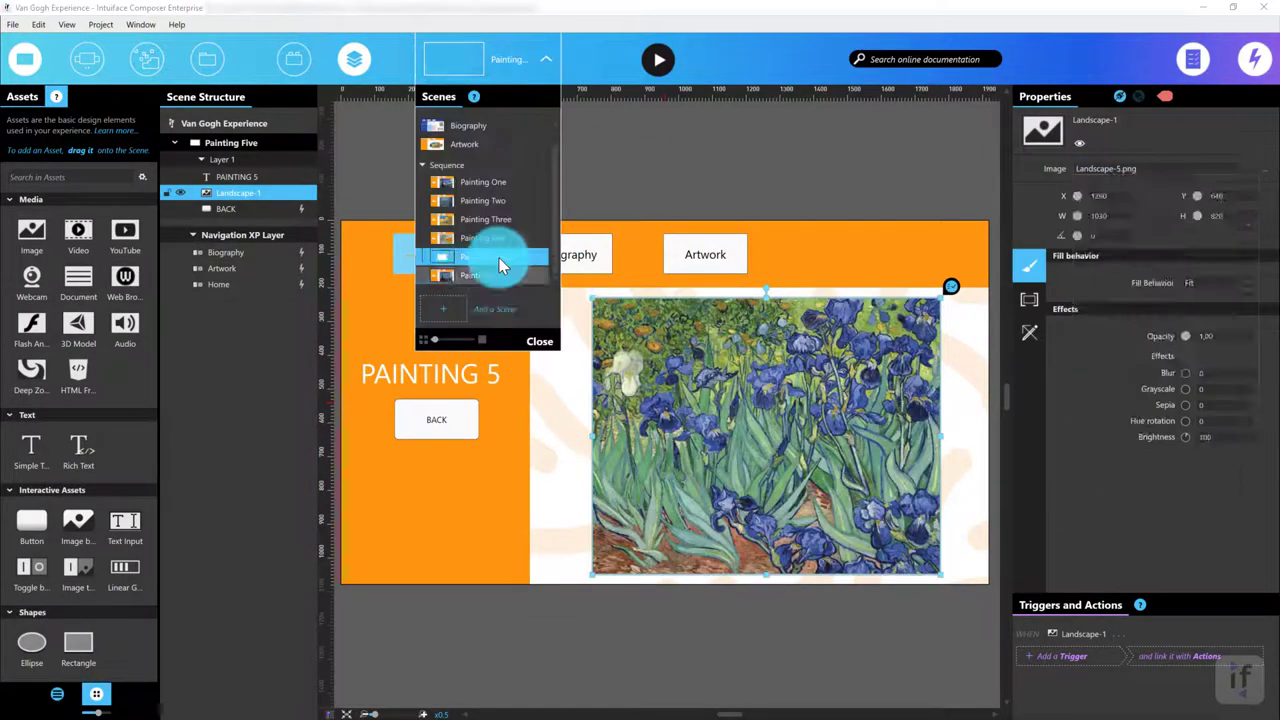
left_click(500, 275)
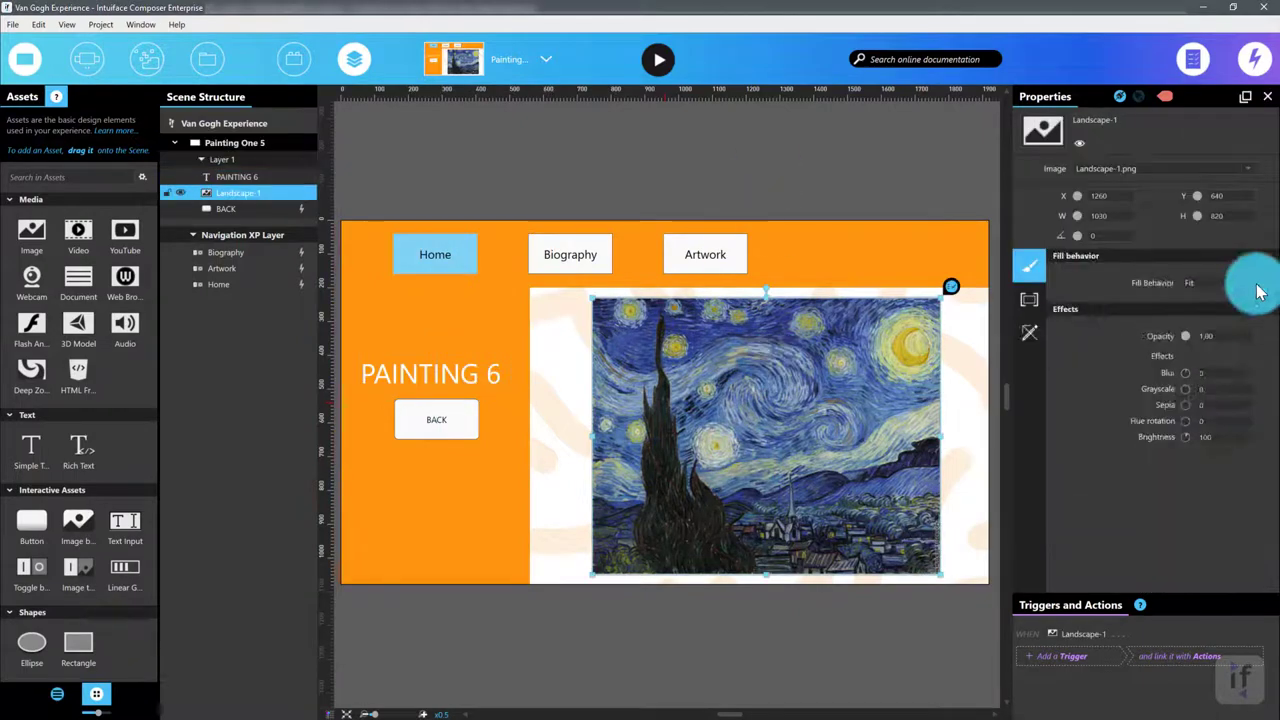
left_click(505, 145)
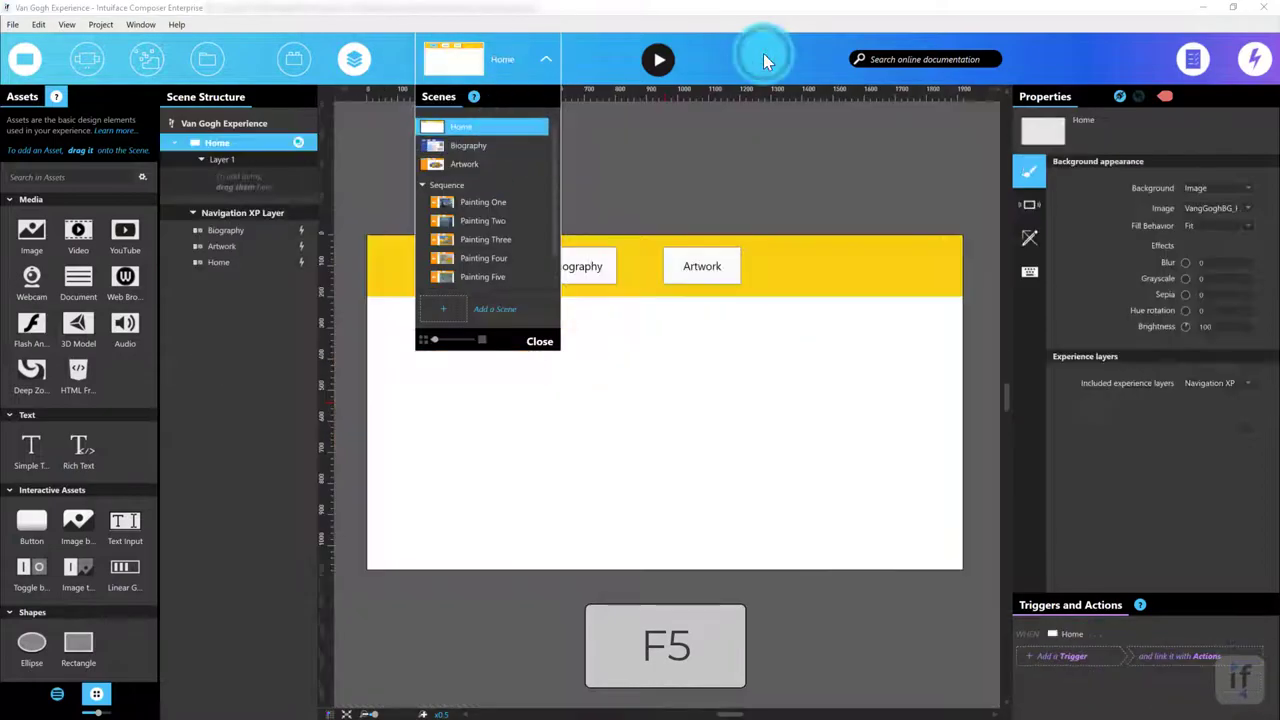
- Play the experience and navigate from Home to the Artwork page
left_click(664, 60)
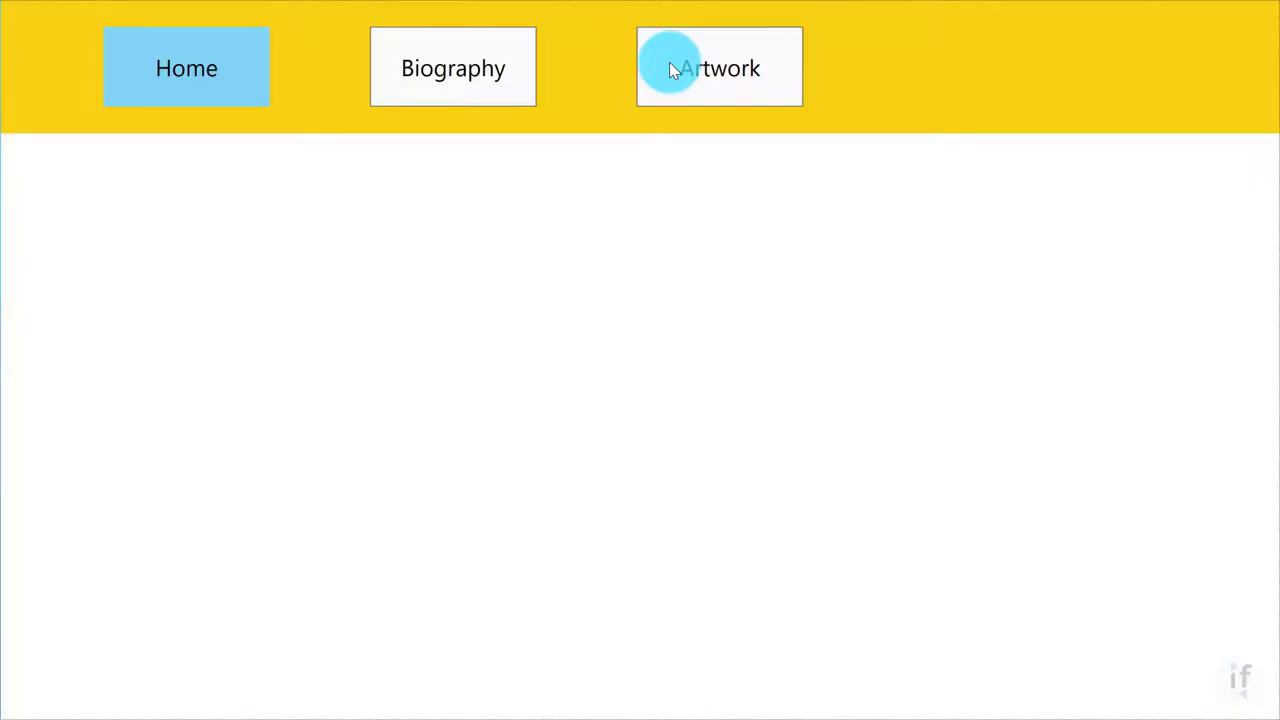
left_click(717, 84)
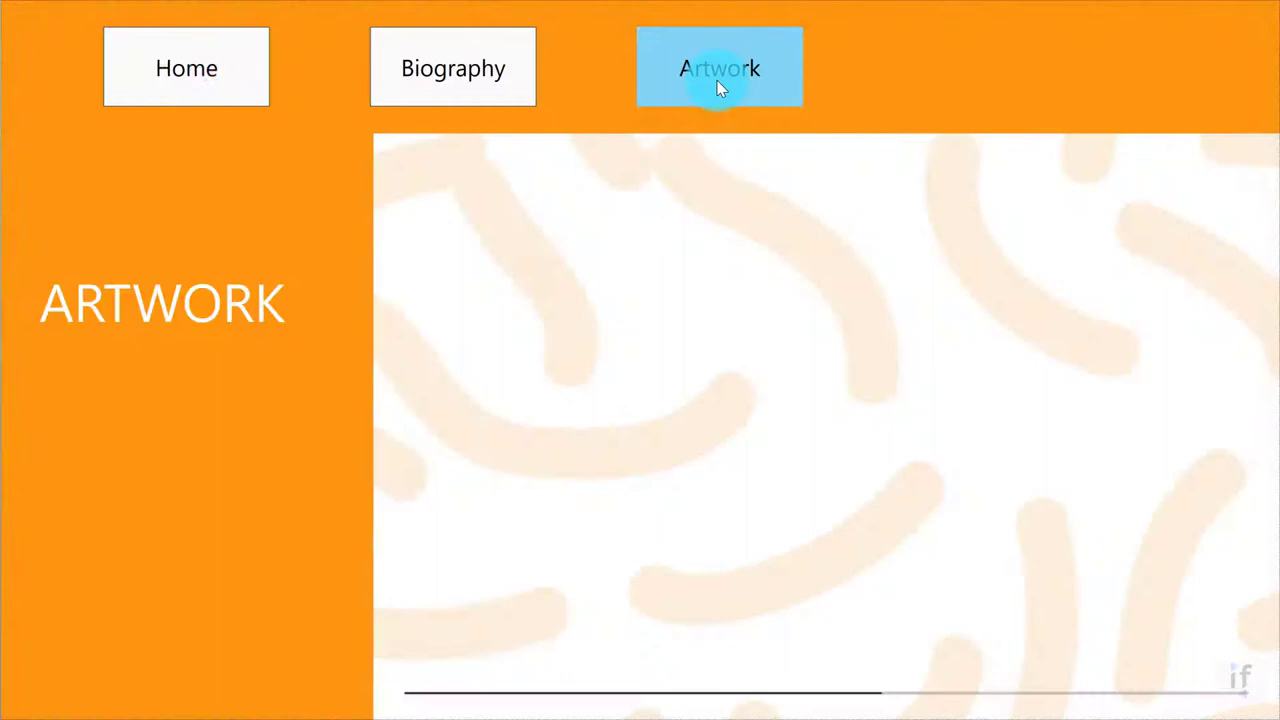